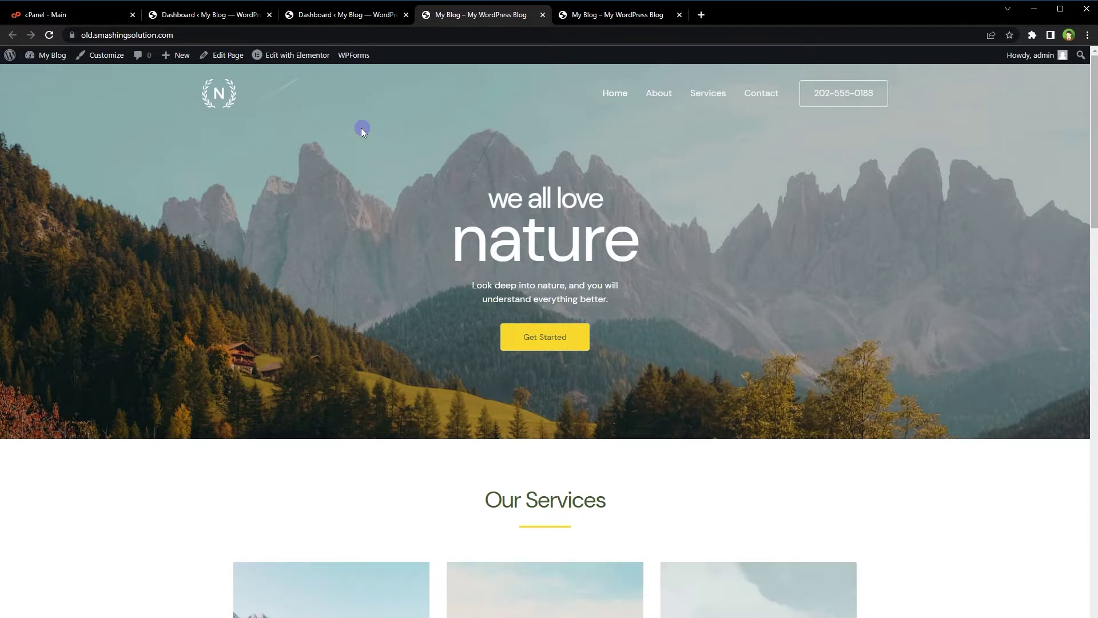
# Compare the old and new sites' web addresses on their front pages and dashboards.
pyautogui.click(385, 35)
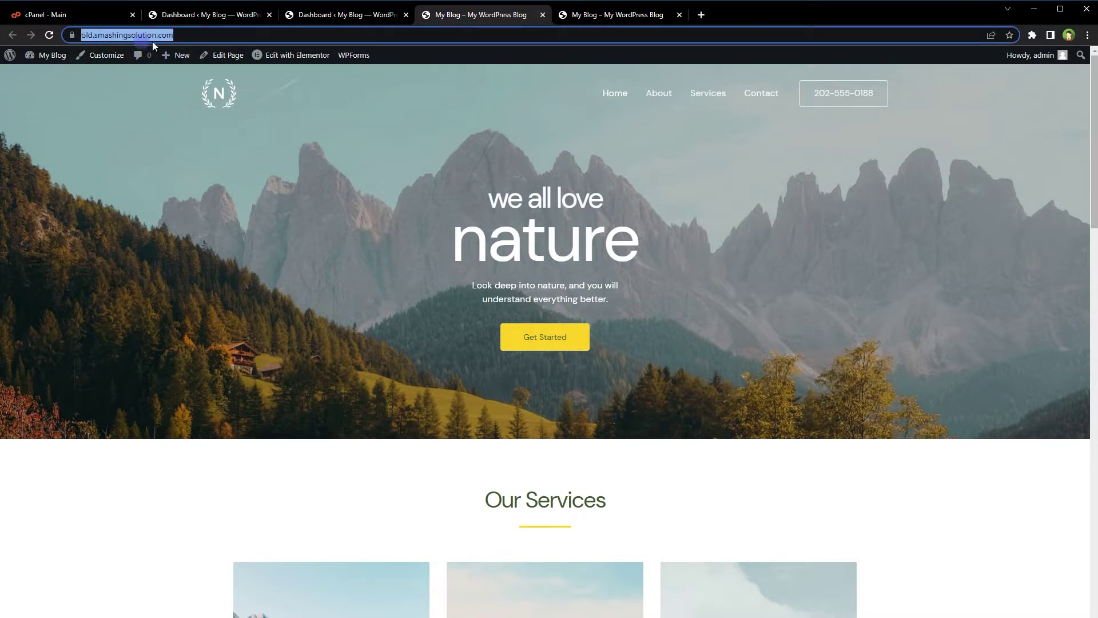
pyautogui.click(582, 16)
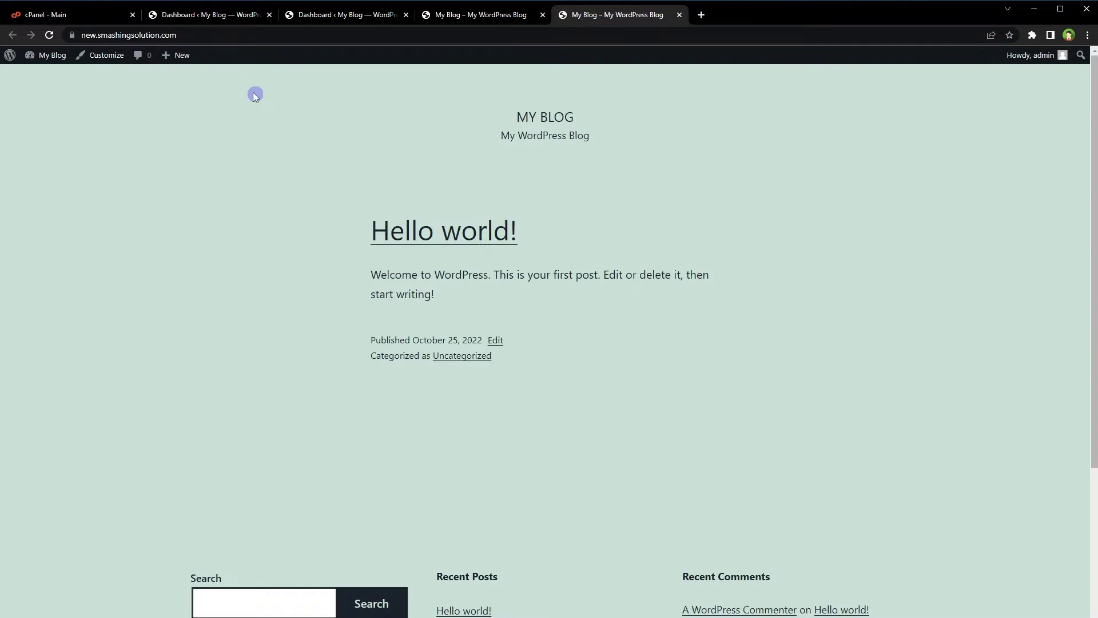
pyautogui.click(183, 36)
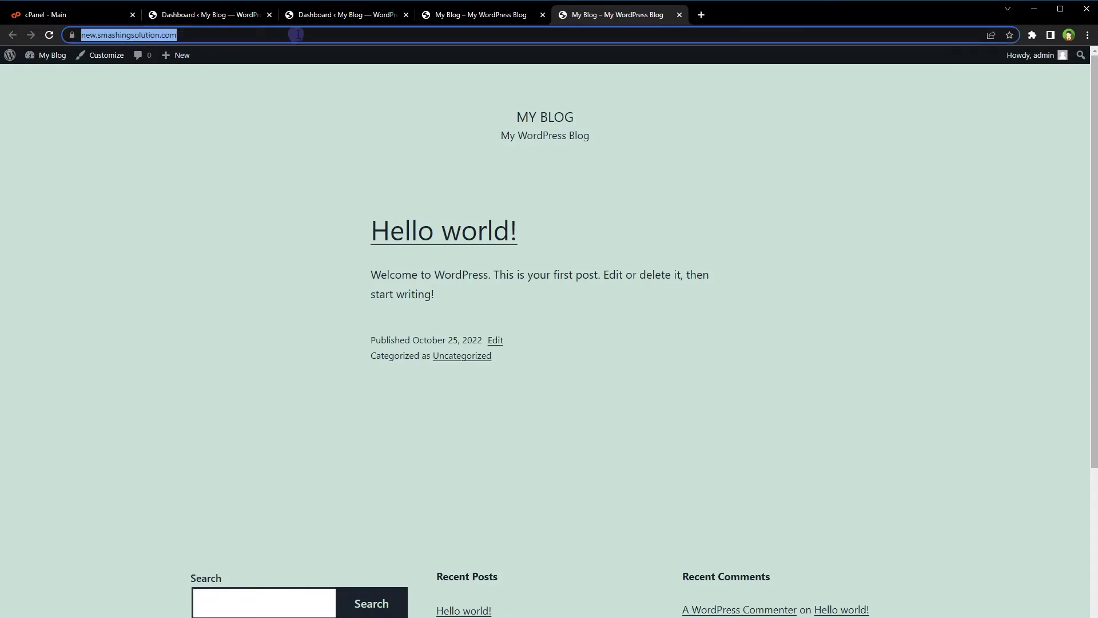
pyautogui.click(209, 17)
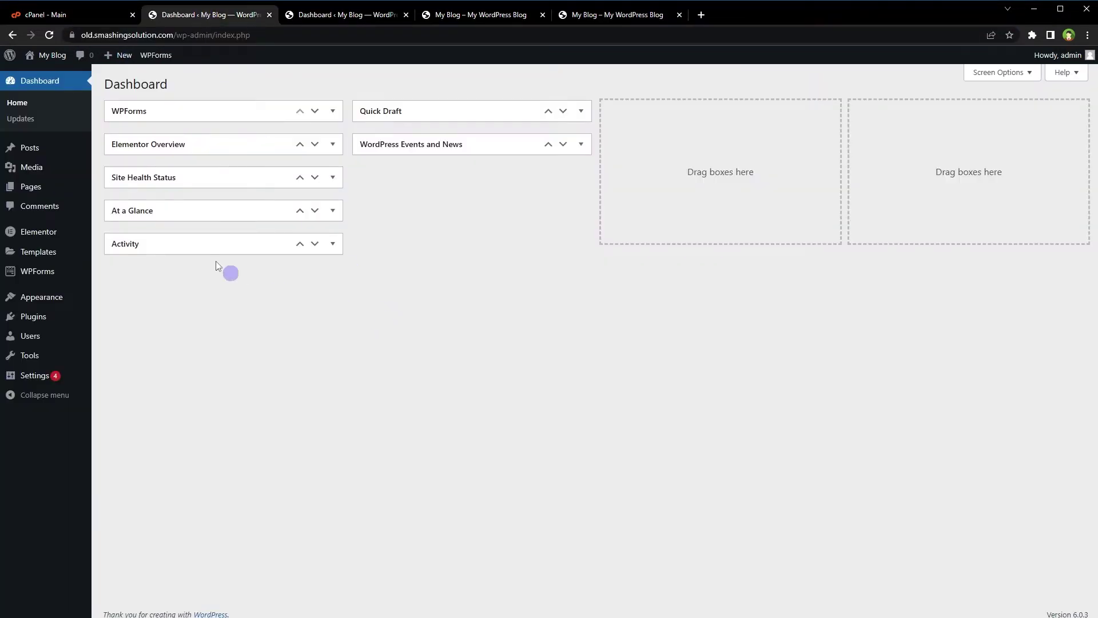
pyautogui.click(317, 35)
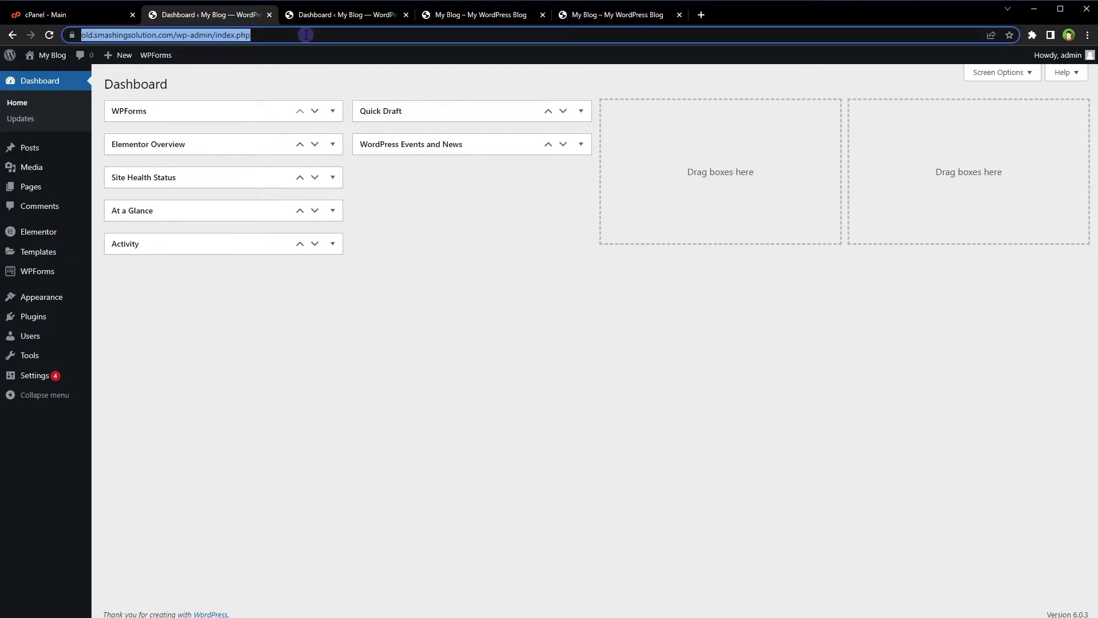
pyautogui.click(356, 15)
pyautogui.click(310, 37)
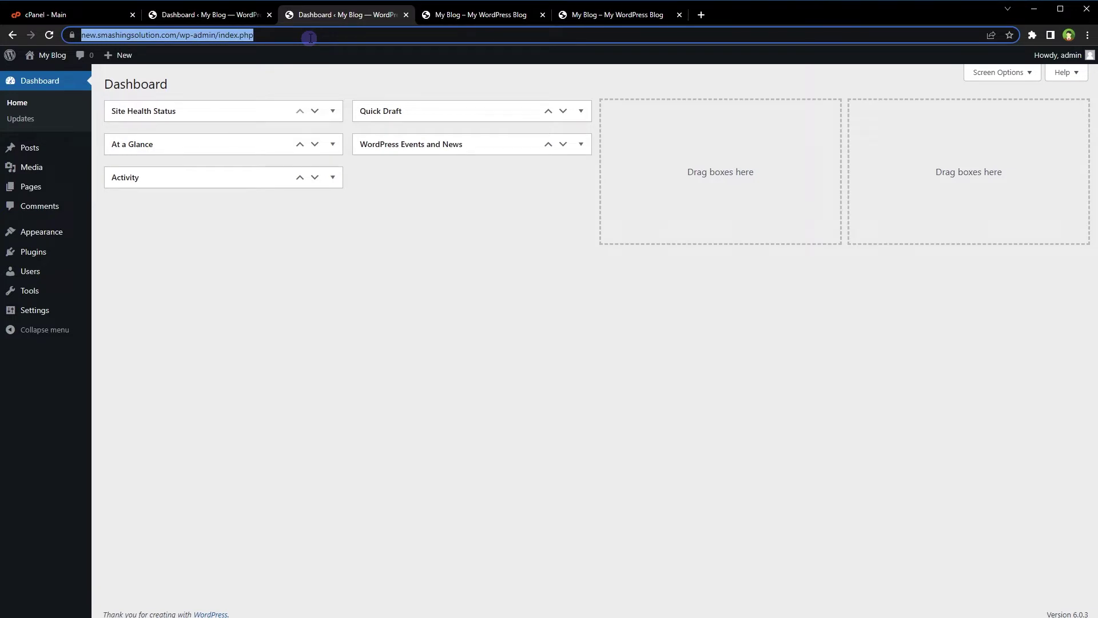
# Compare the old nature front page and dashboard with the new site's, ending on the old dashboard.
pyautogui.click(234, 14)
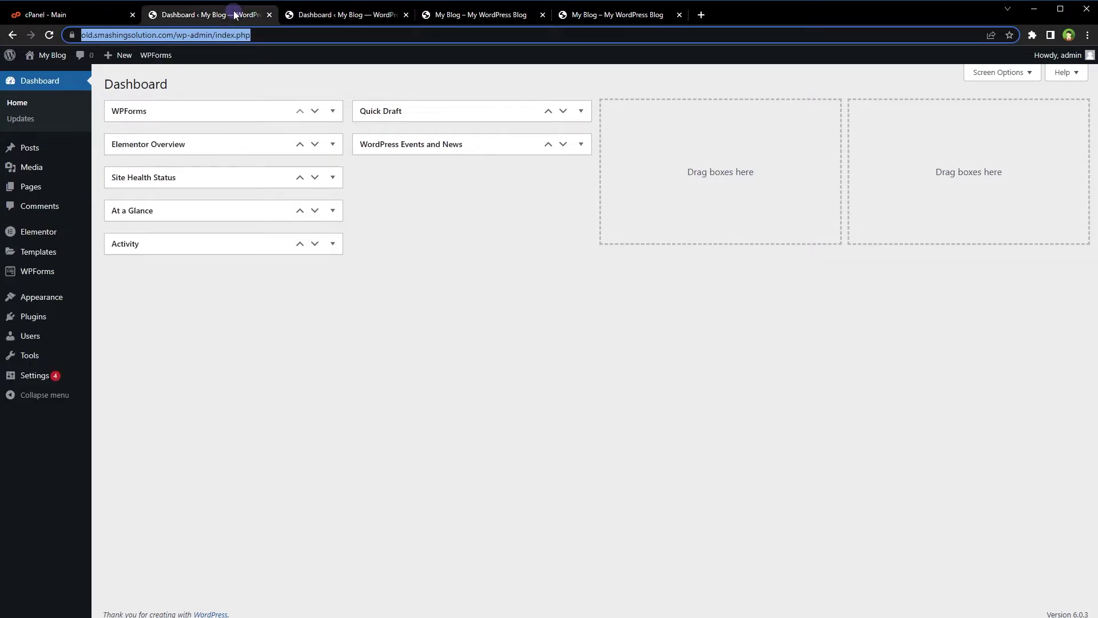
pyautogui.click(310, 14)
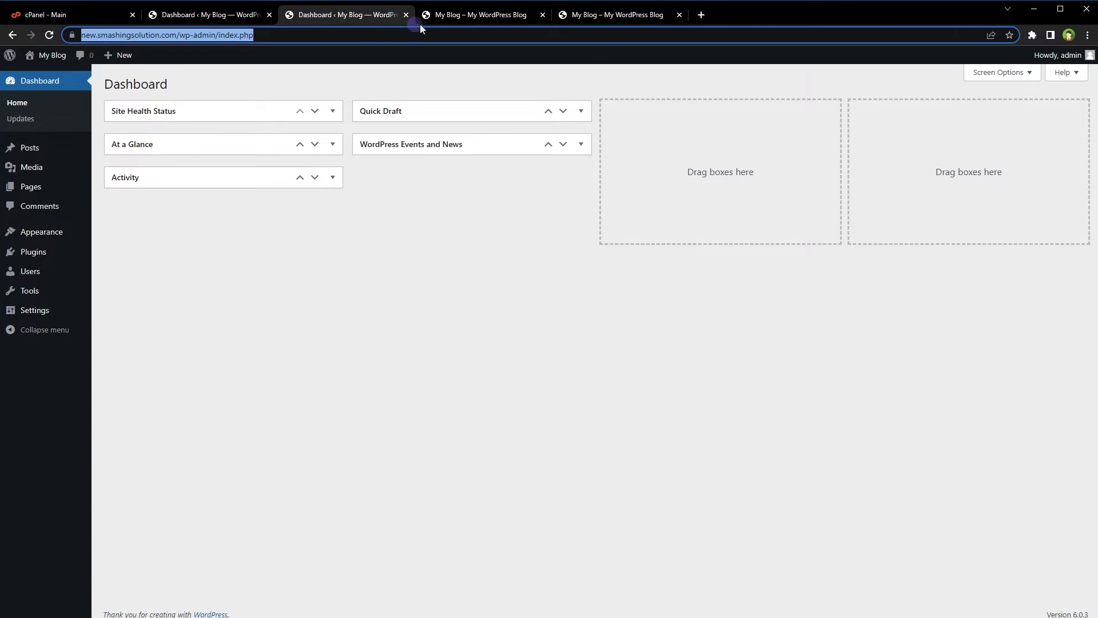
pyautogui.click(469, 14)
pyautogui.click(578, 18)
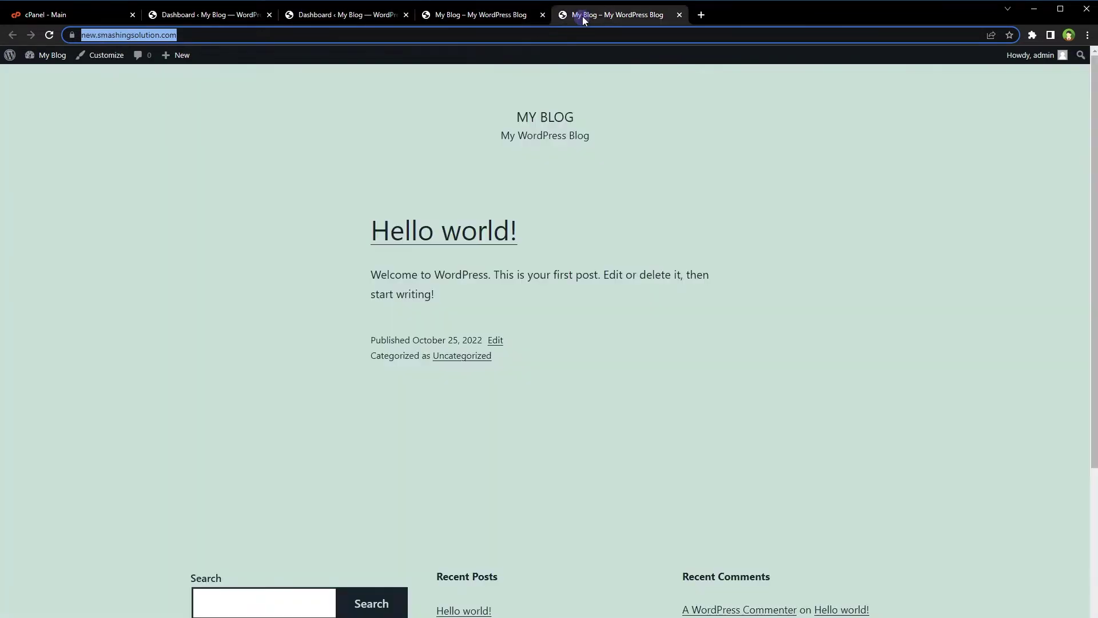
pyautogui.click(479, 16)
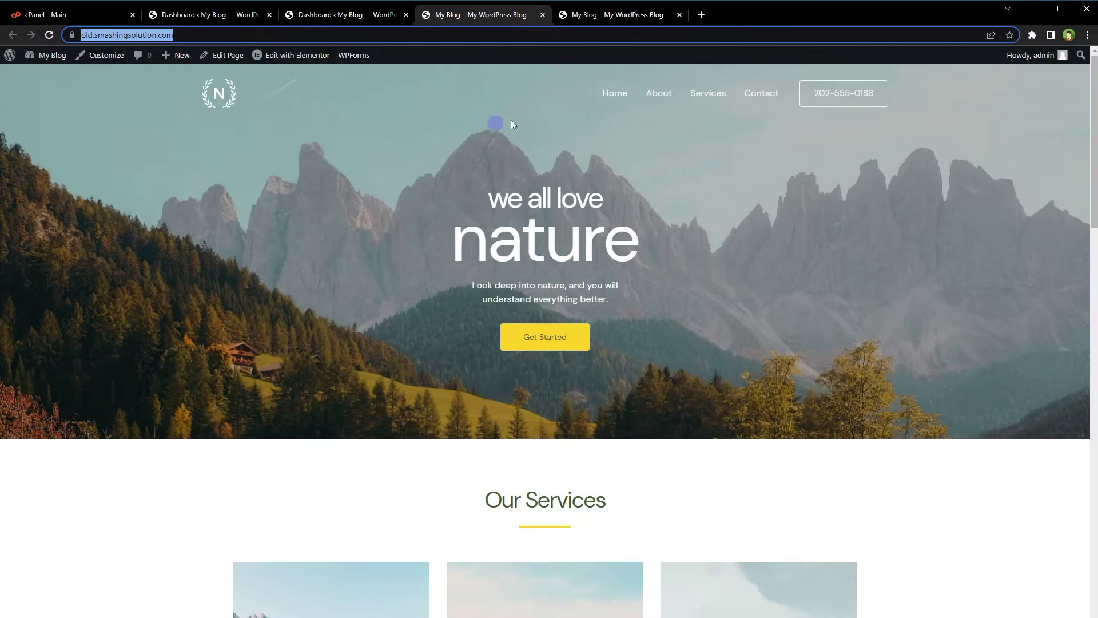
pyautogui.click(611, 22)
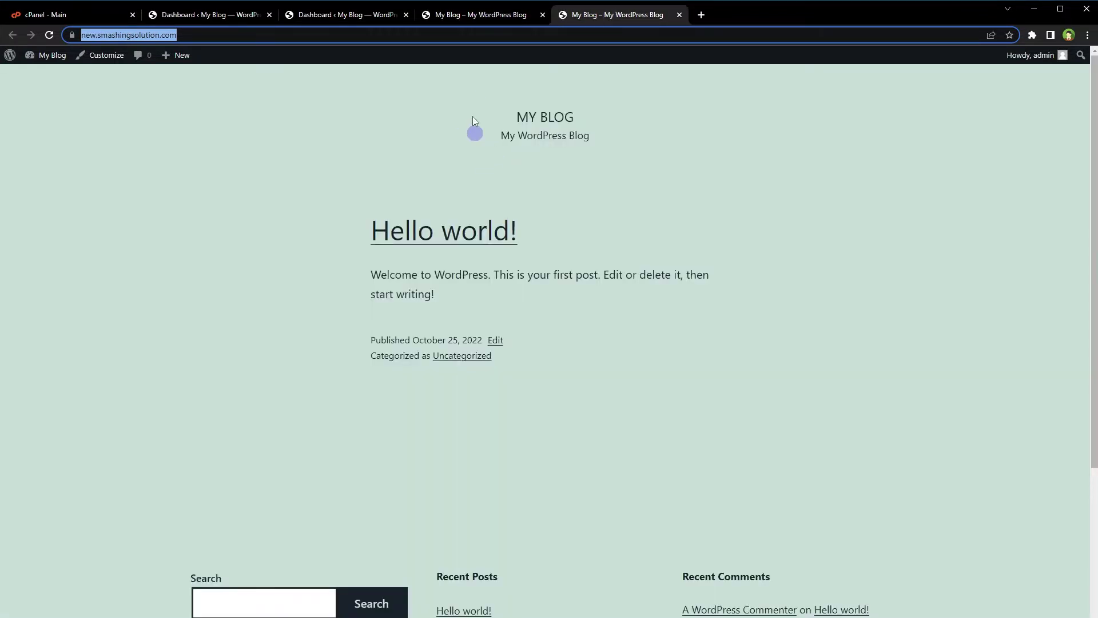
pyautogui.click(375, 14)
pyautogui.click(252, 16)
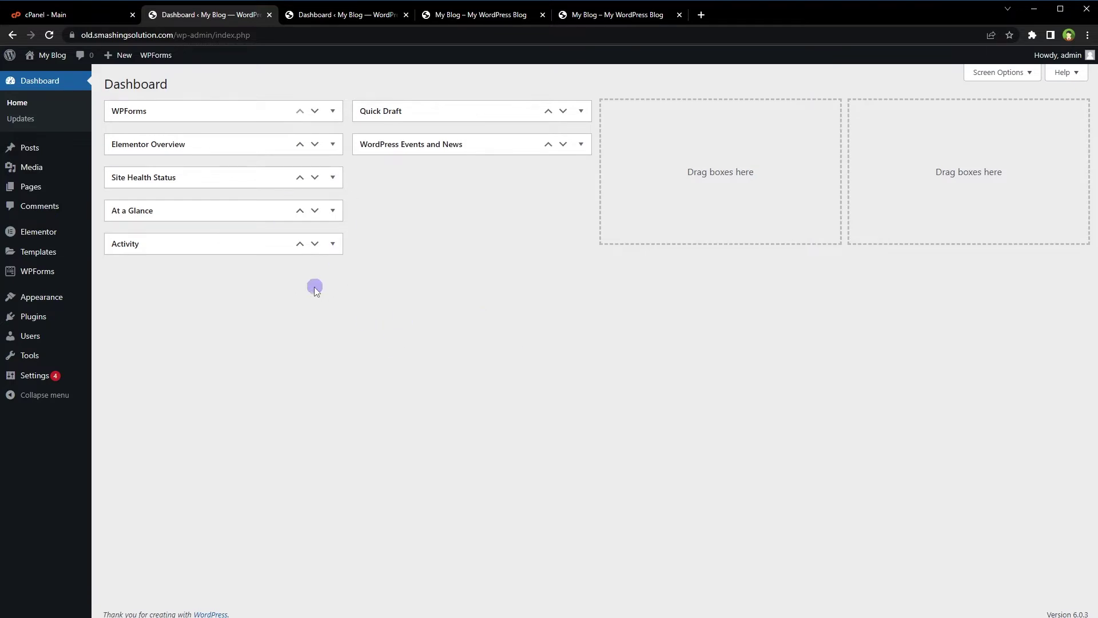
# Open the Add Plugins page on both the old and the new site.
pyautogui.moveTo(38, 318)
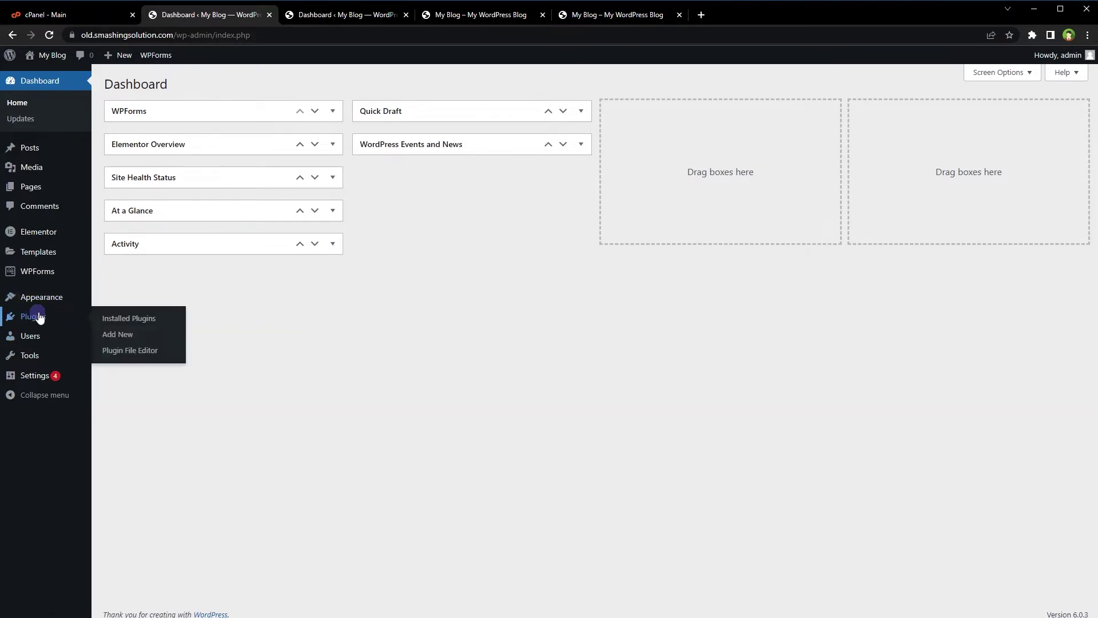
pyautogui.click(122, 335)
pyautogui.click(342, 15)
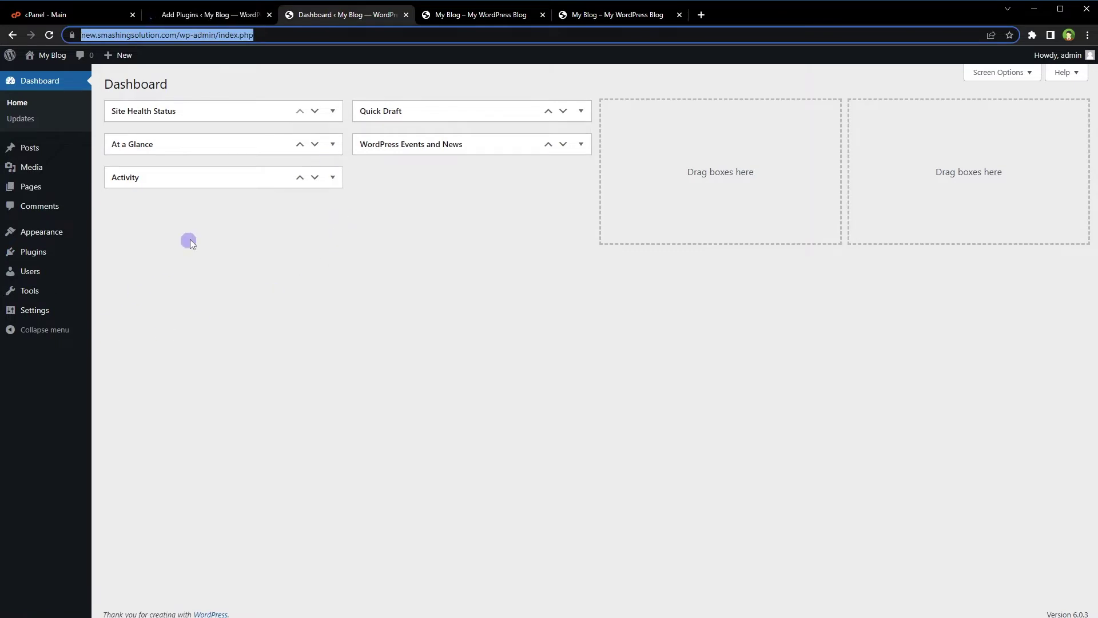
pyautogui.moveTo(35, 257)
pyautogui.click(128, 269)
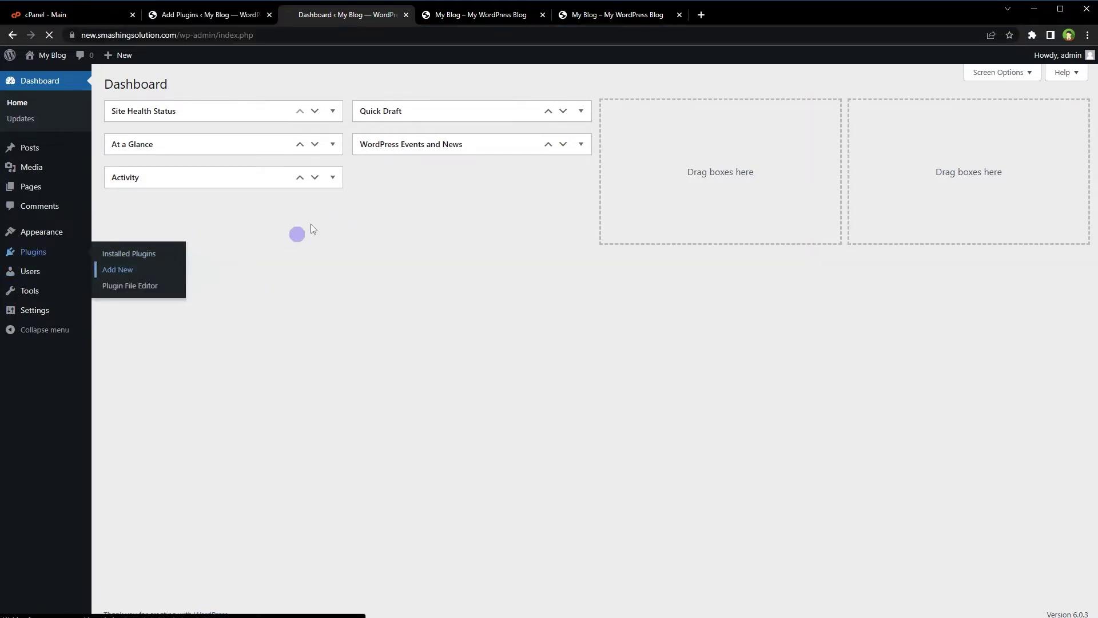
pyautogui.click(208, 15)
# Search for 'Everest Backup' on the old site and install it.
pyautogui.click(949, 112)
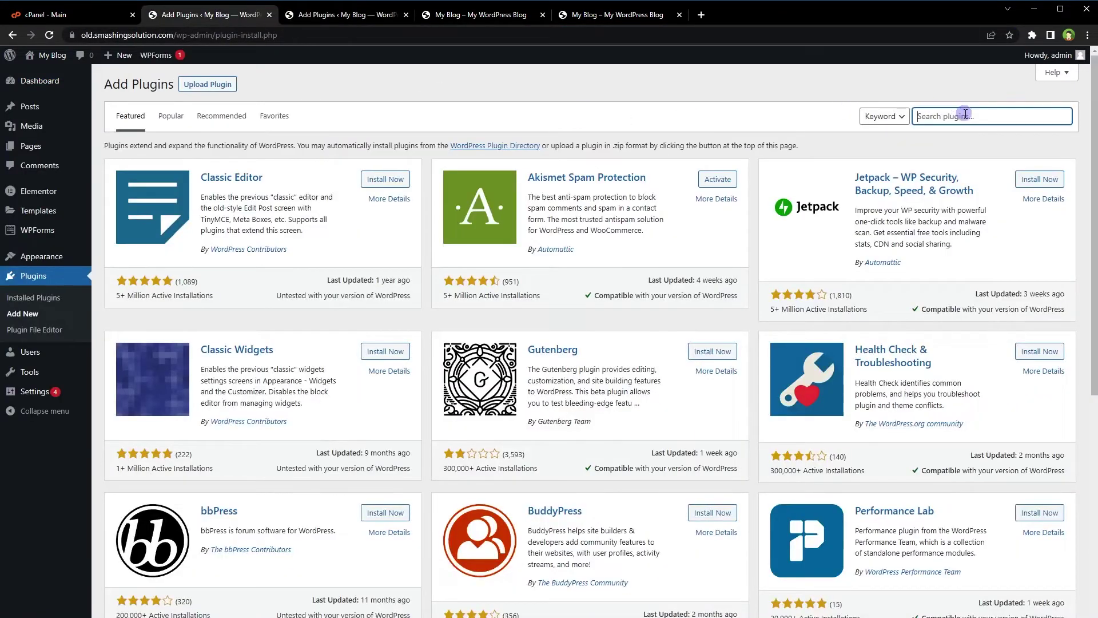
pyautogui.write('Everest Backup')
pyautogui.moveTo(997, 116); pyautogui.dragTo(900, 123)
pyautogui.hotkey('ctrl', 'c')
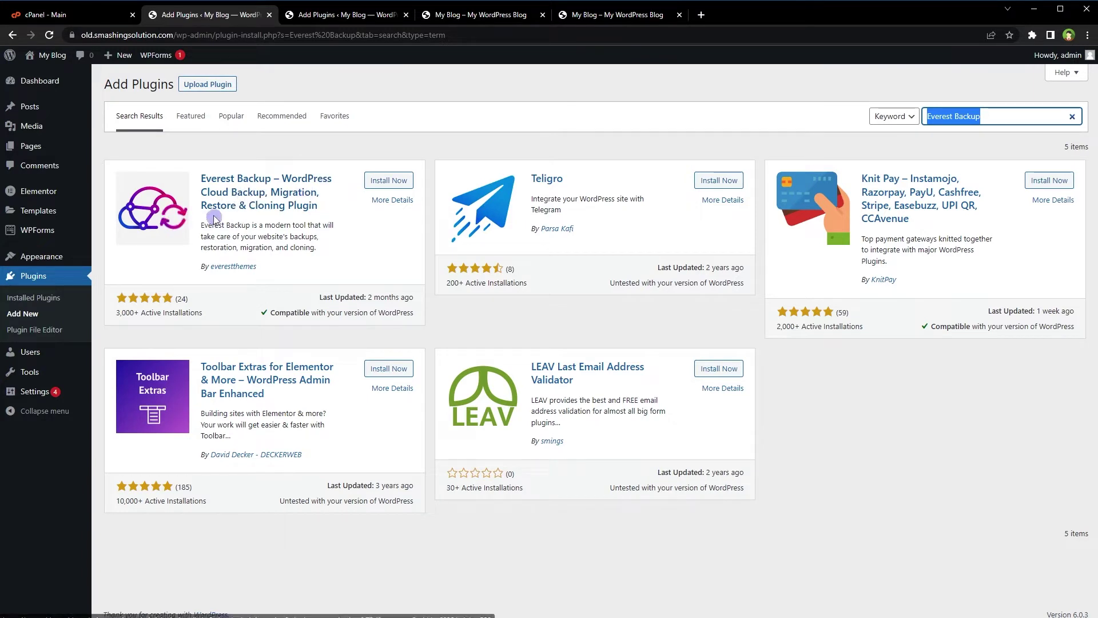
pyautogui.click(368, 181)
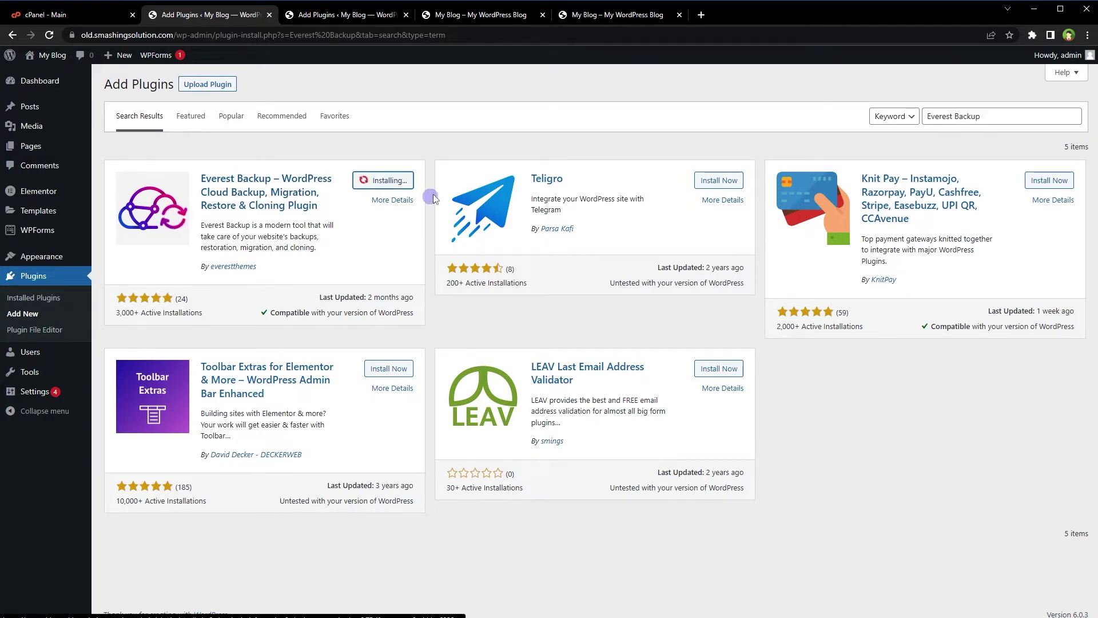
# Install Everest Backup on the new site too, then activate it on the old site.
pyautogui.click(362, 15)
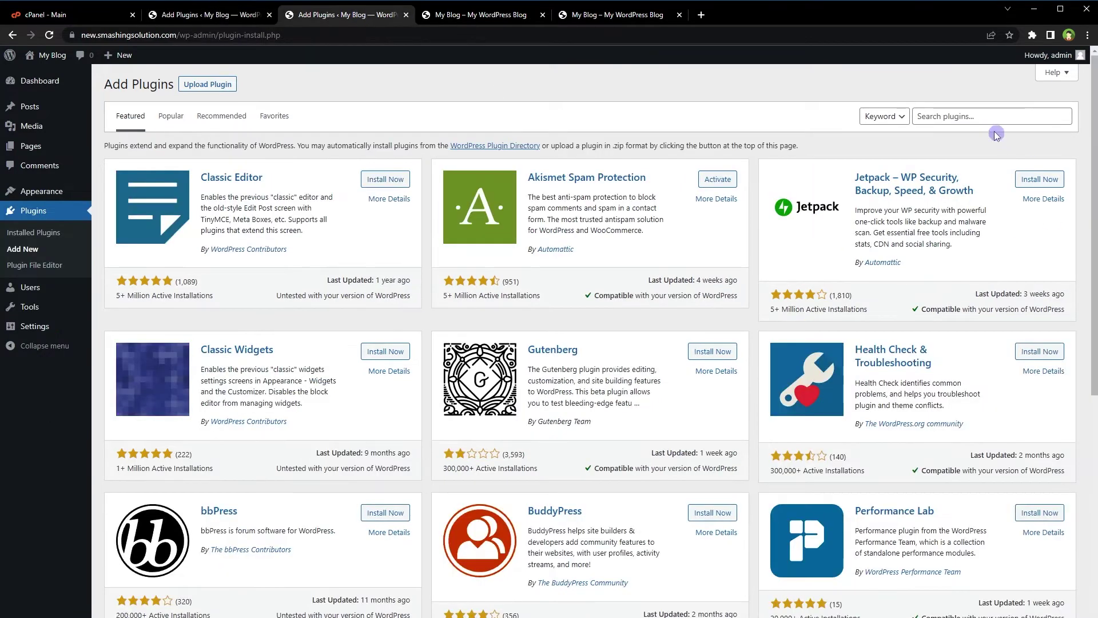
pyautogui.click(972, 112)
pyautogui.hotkey('ctrl', 'v')
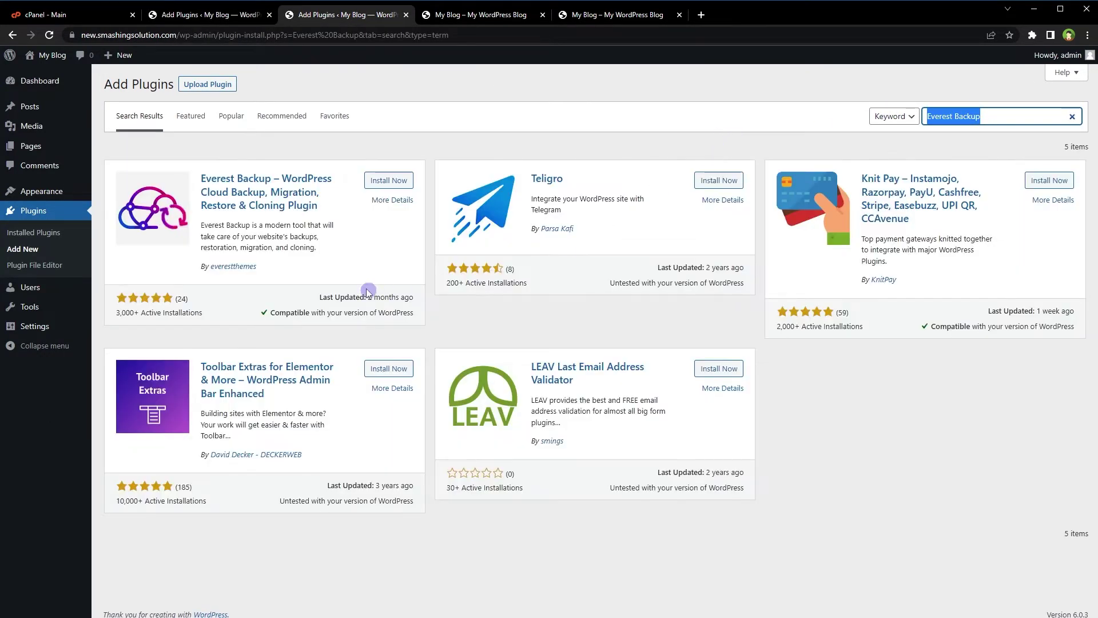
pyautogui.click(380, 182)
pyautogui.click(229, 15)
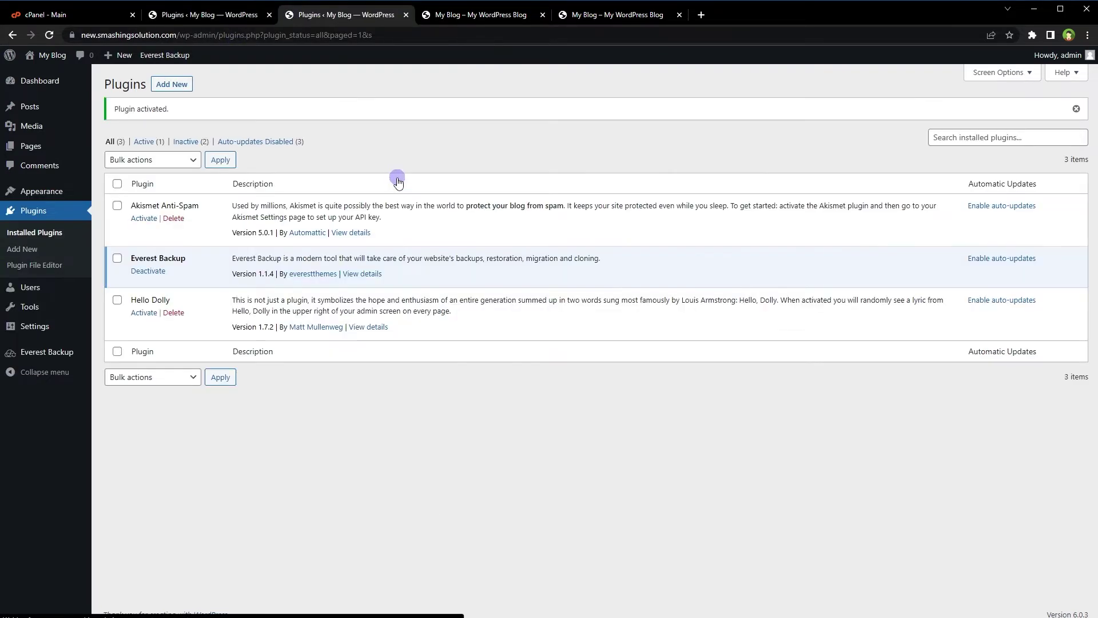
pyautogui.click(227, 18)
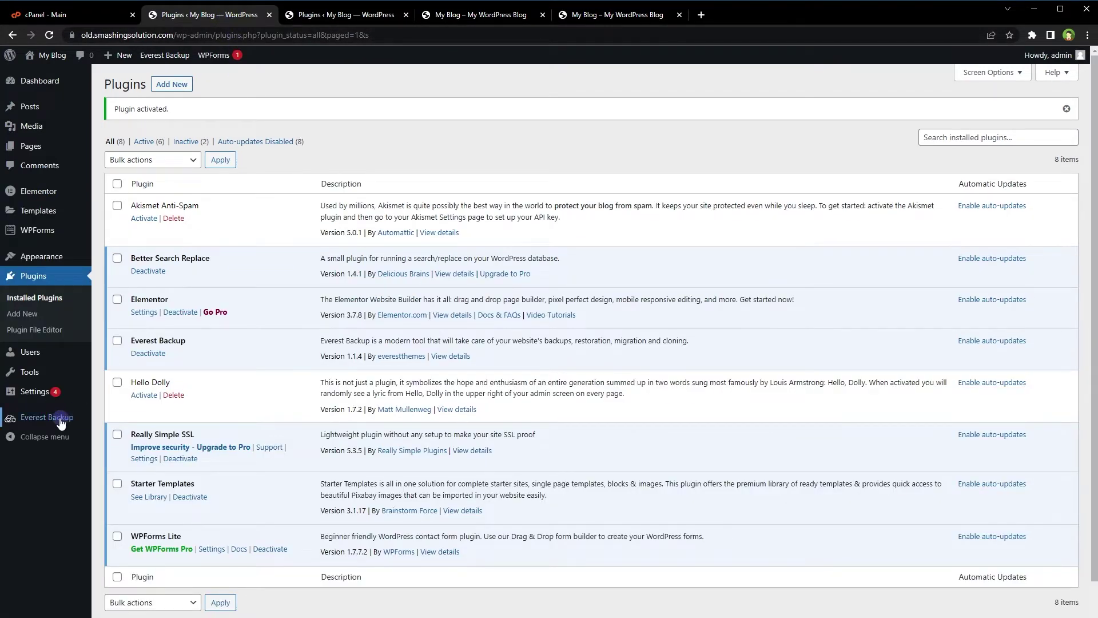
# Install and activate the Liteupload addon from the new site's Everest Backup Addons page.
pyautogui.moveTo(3, 429)
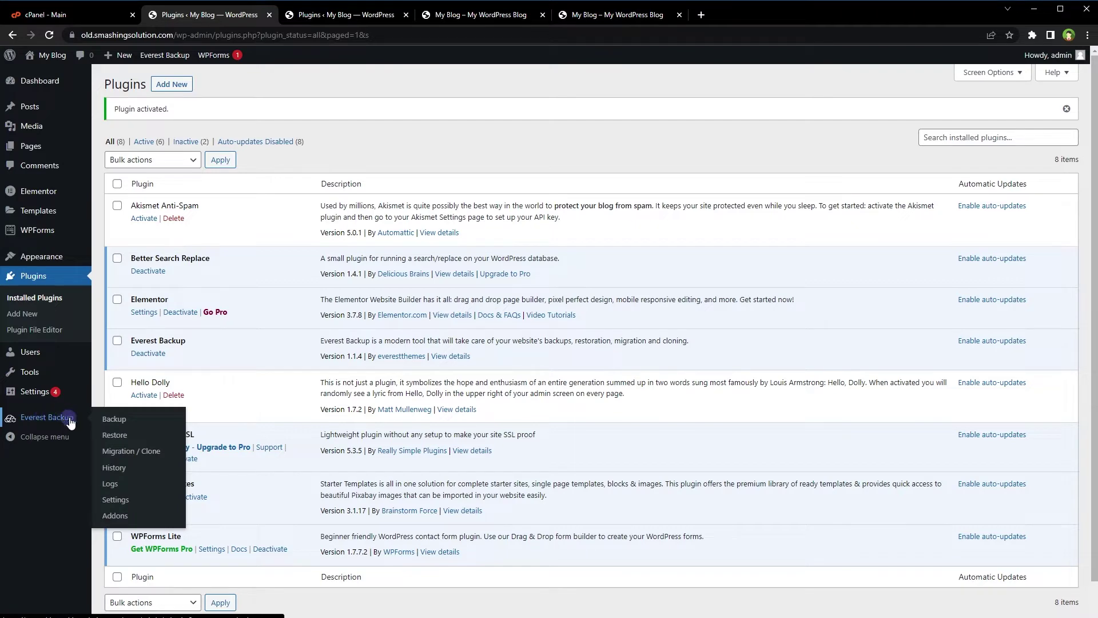
pyautogui.click(114, 515)
pyautogui.scroll(-4, 474, 300)
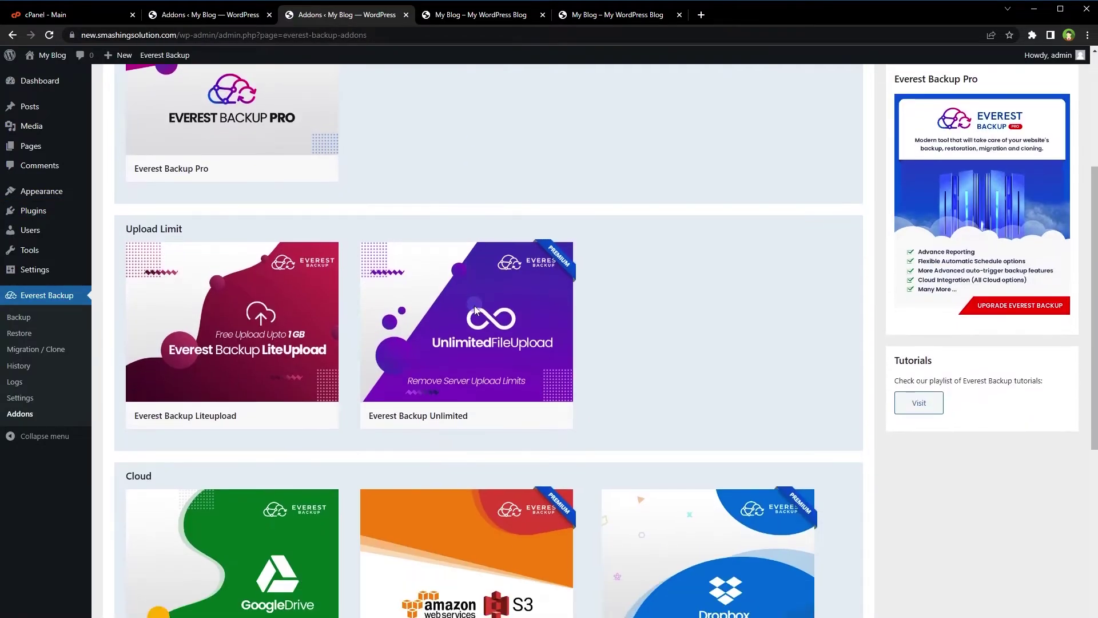
pyautogui.moveTo(280, 301)
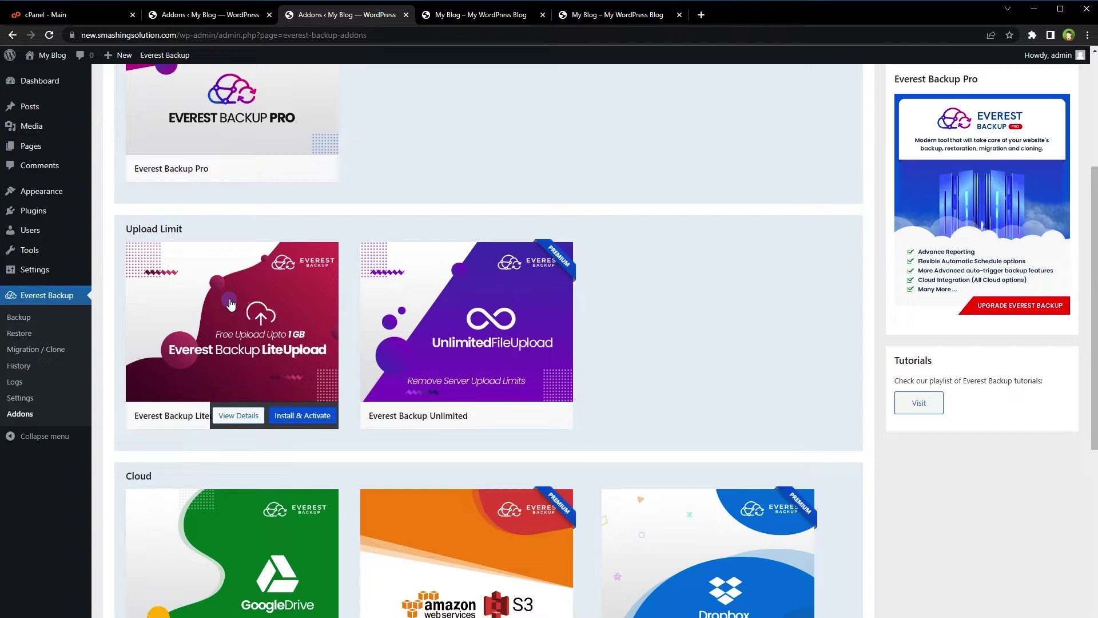
pyautogui.click(302, 415)
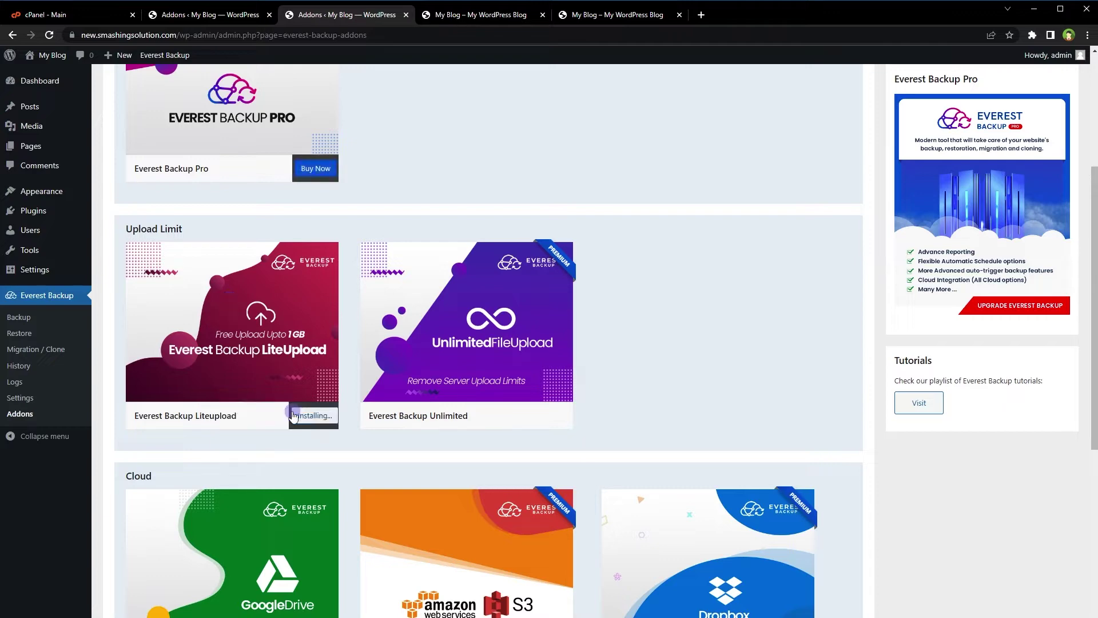
# Install and activate the Liteupload and Google Drive addons on the old site.
pyautogui.click(234, 21)
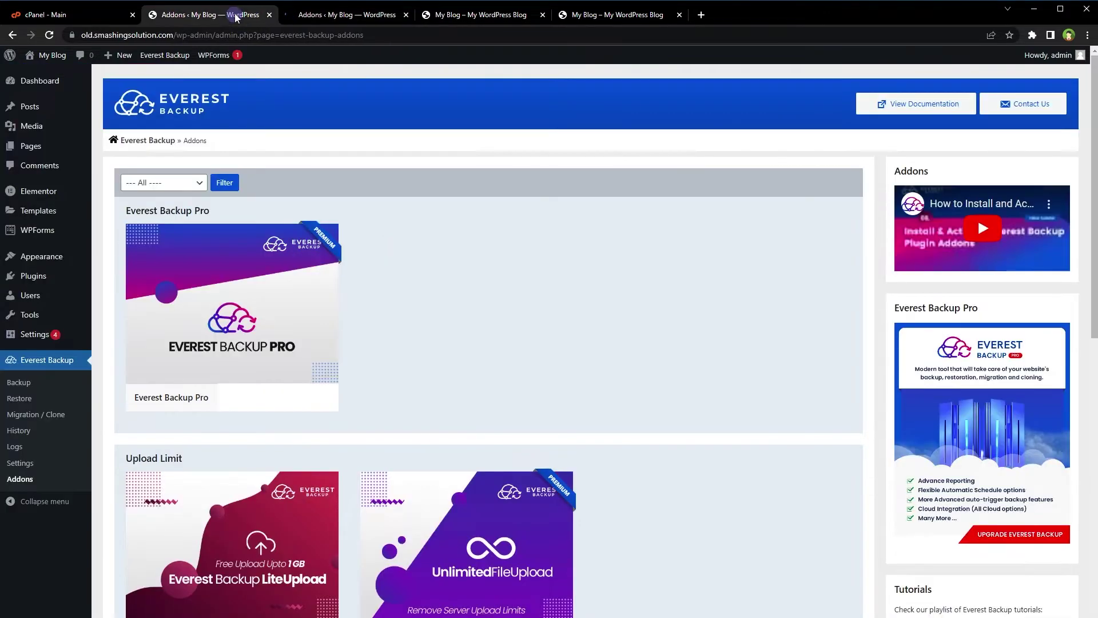
pyautogui.scroll(-5, 429, 306)
pyautogui.click(299, 359)
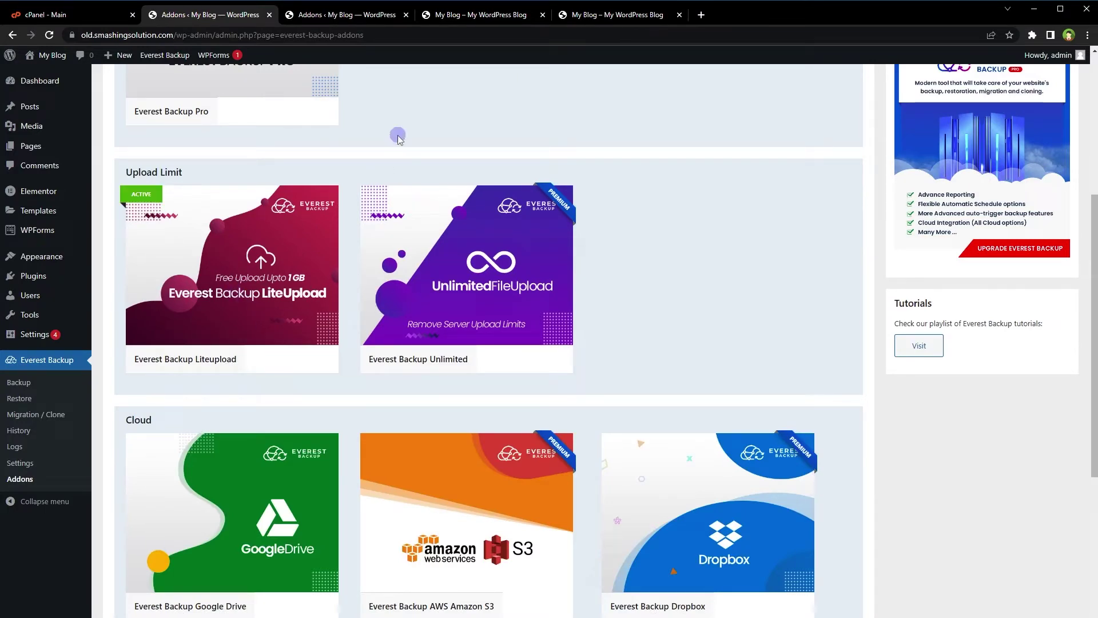
pyautogui.scroll(-3, 398, 139)
pyautogui.moveTo(286, 426)
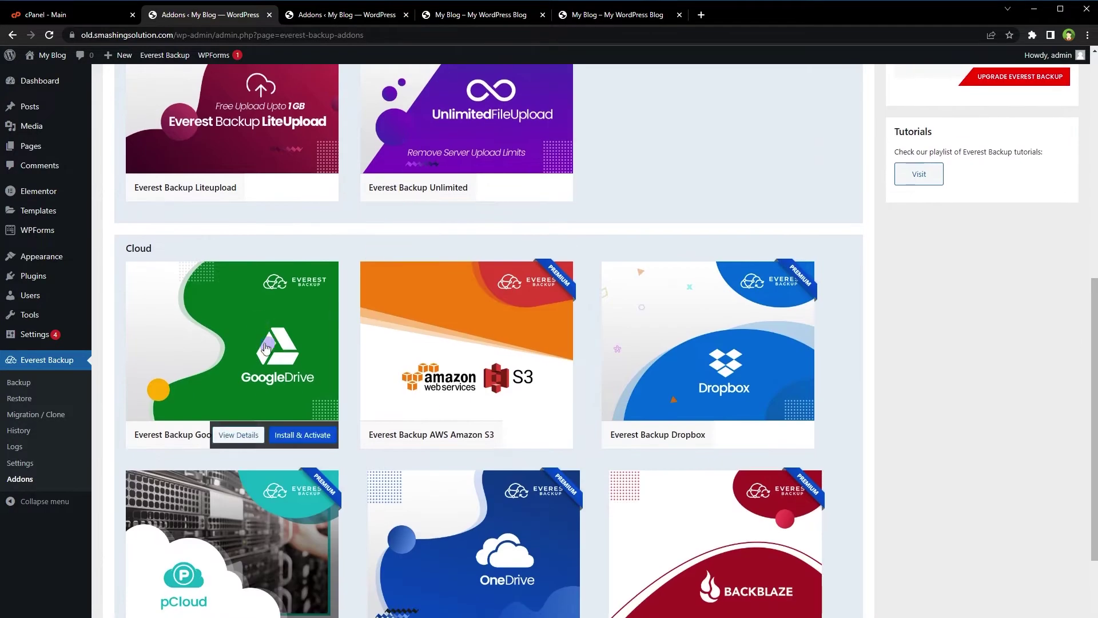
pyautogui.click(291, 434)
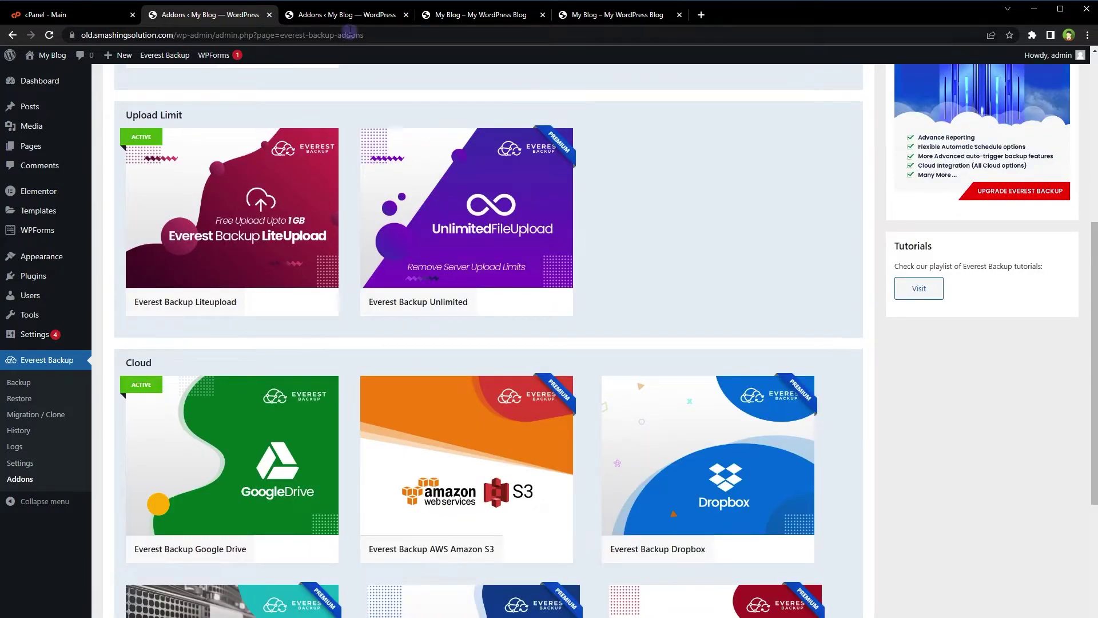
# Install and activate the Google Drive addon on the new site as well.
pyautogui.click(349, 15)
pyautogui.moveTo(435, 306)
pyautogui.scroll(-1, 435, 306)
pyautogui.scroll(-3, 435, 306)
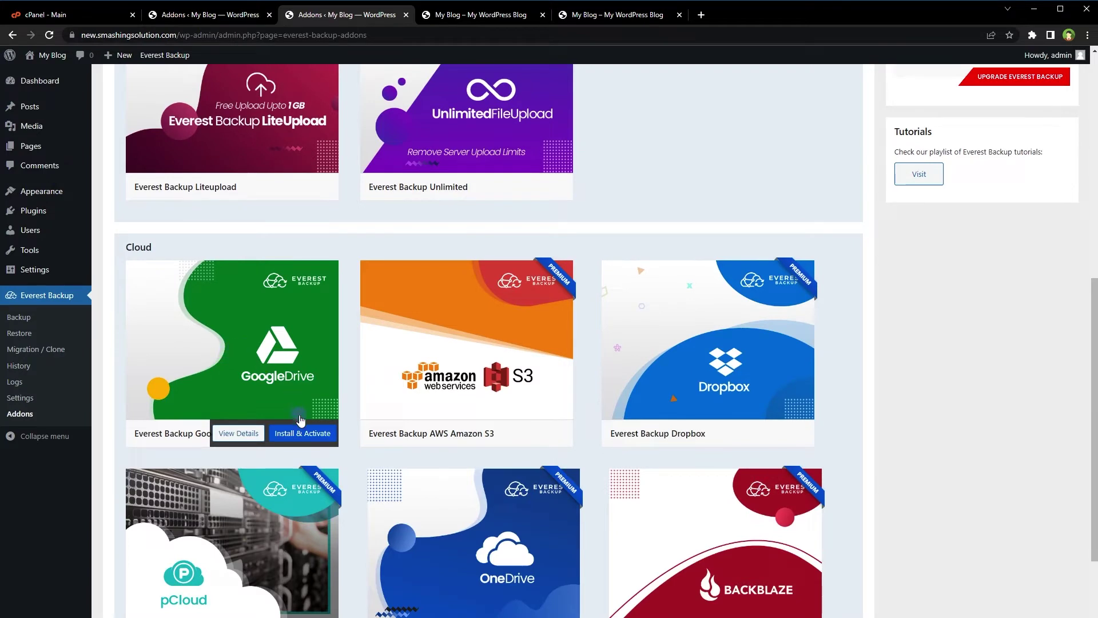
pyautogui.click(300, 433)
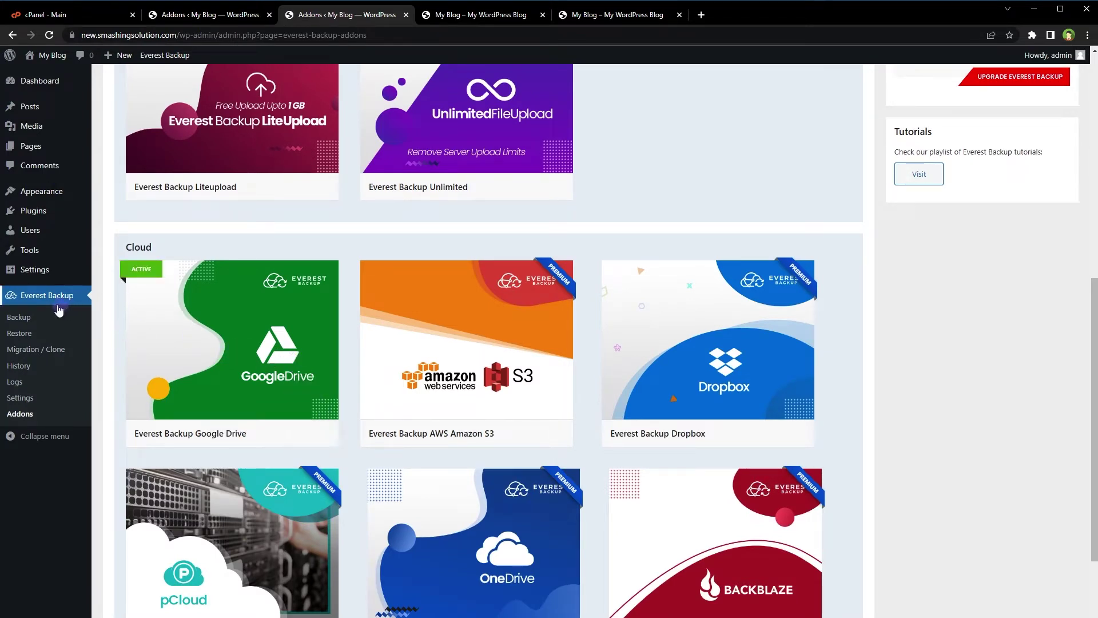
pyautogui.scroll(2, 256, 233)
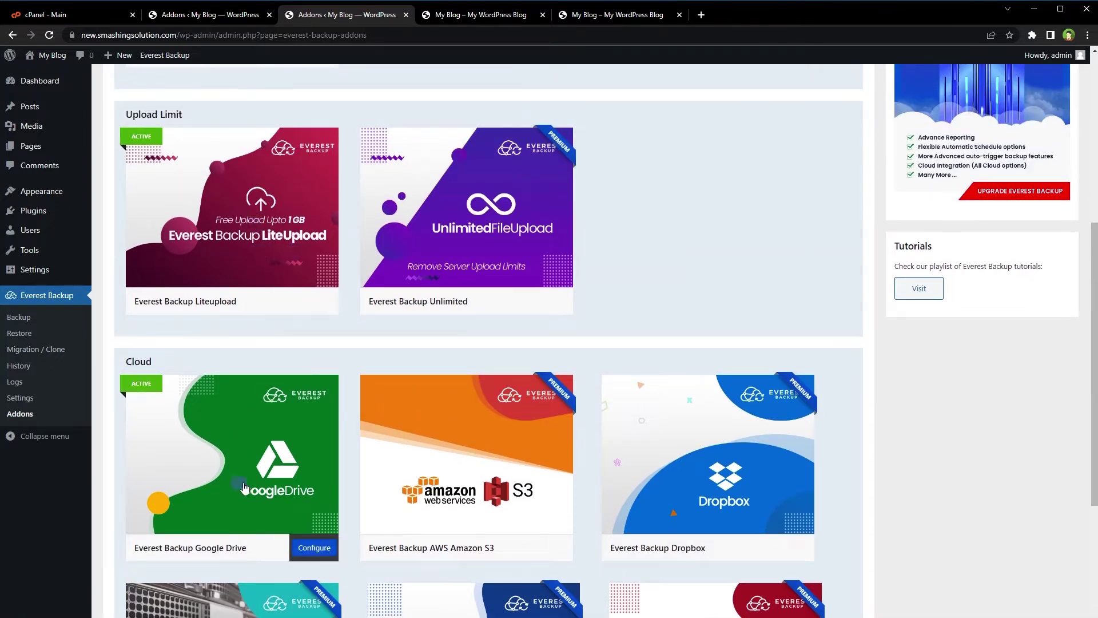
pyautogui.click(235, 24)
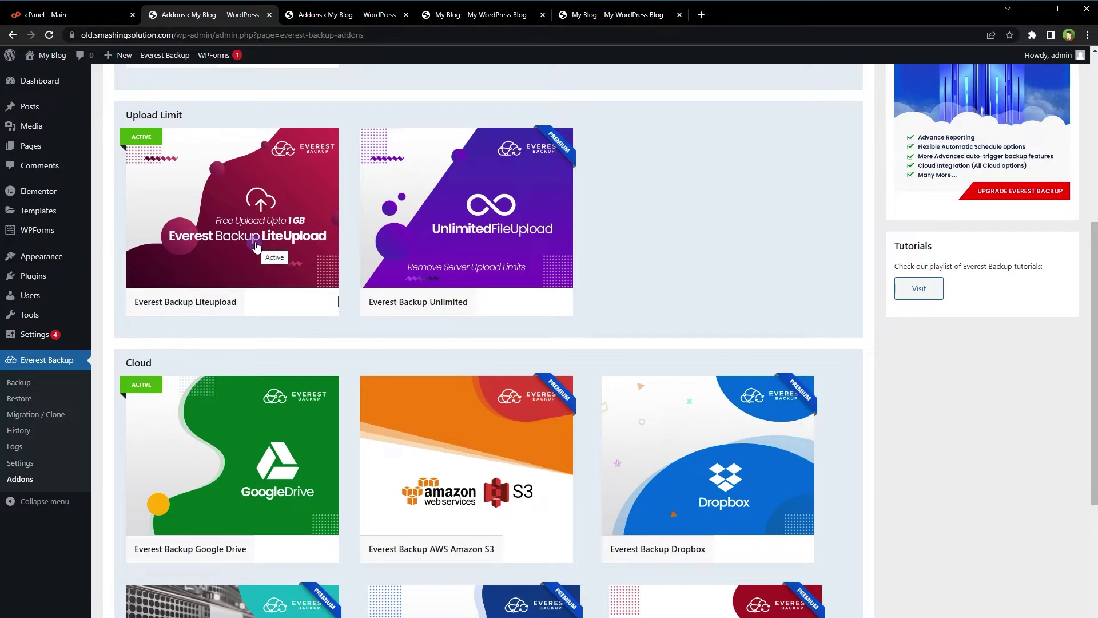
pyautogui.moveTo(248, 470)
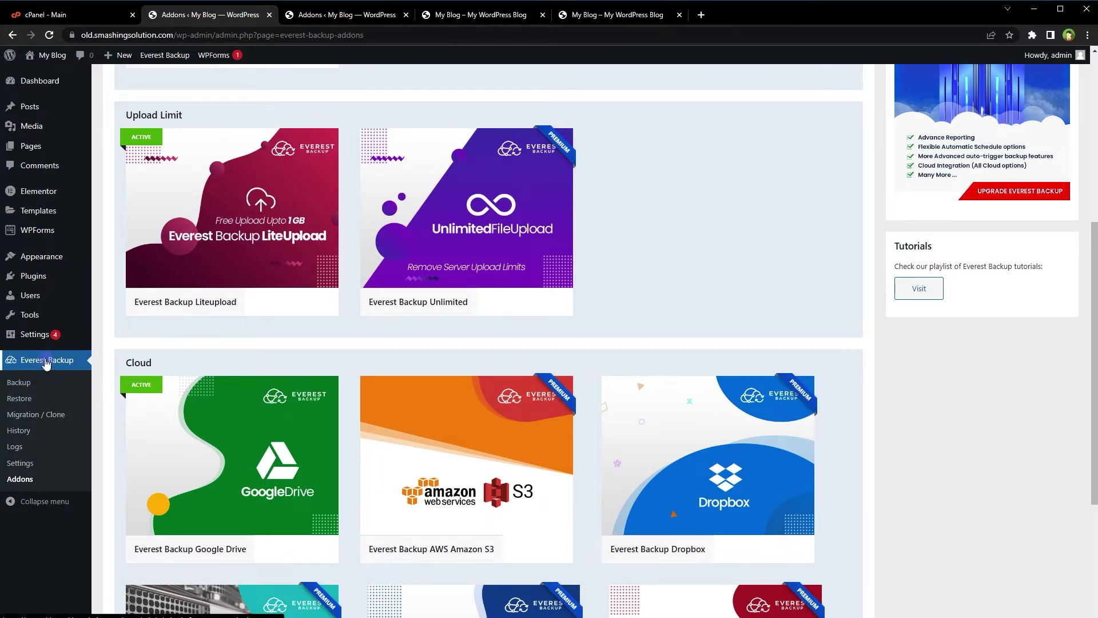
# Review the Auto Remove and Exclude Files settings in Everest Backup, then show the Cloud options.
pyautogui.click(54, 461)
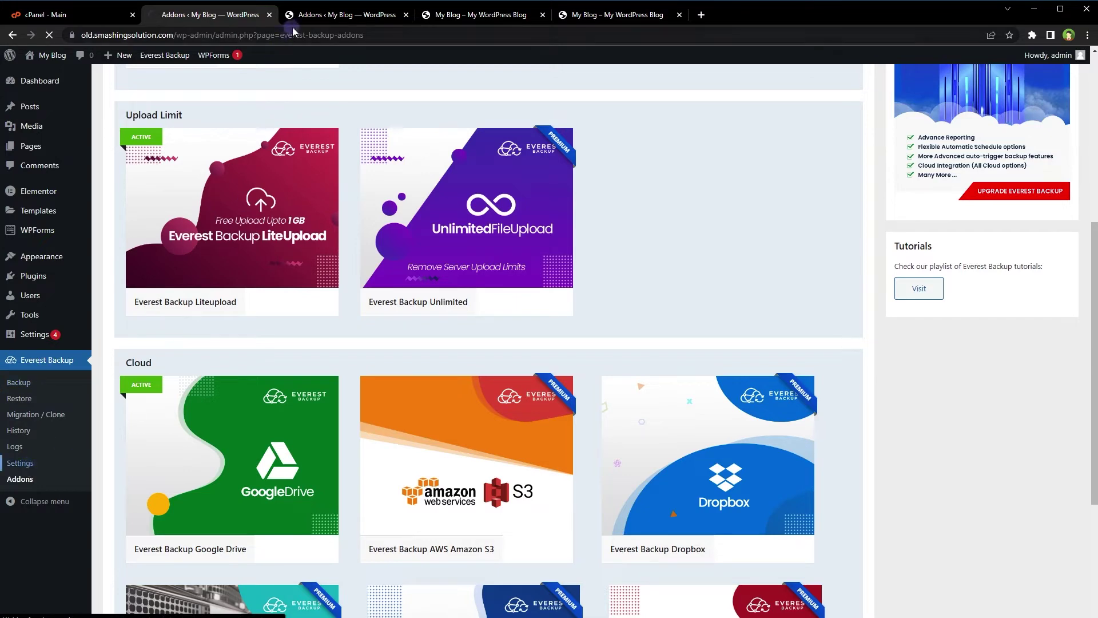
pyautogui.click(303, 17)
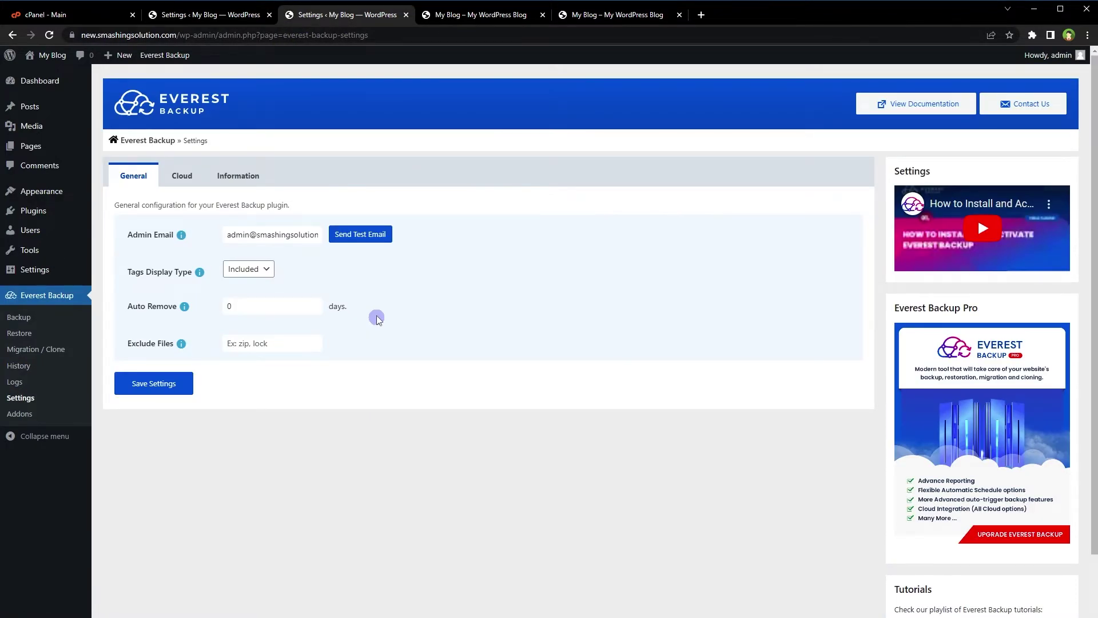
pyautogui.moveTo(264, 306); pyautogui.dragTo(200, 307)
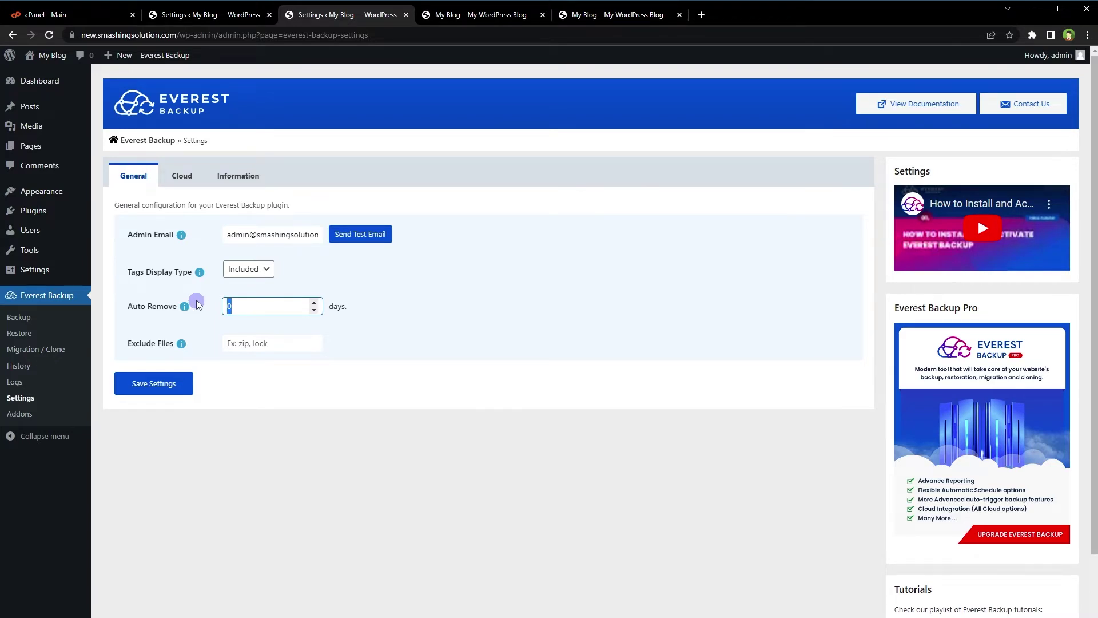
pyautogui.click(266, 343)
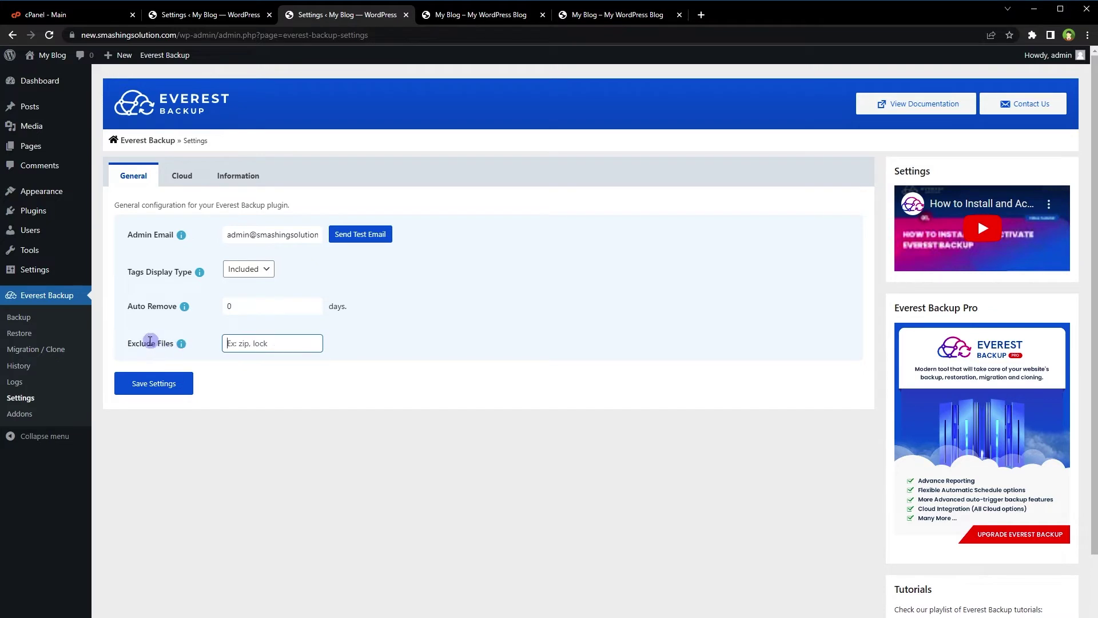
pyautogui.moveTo(181, 343)
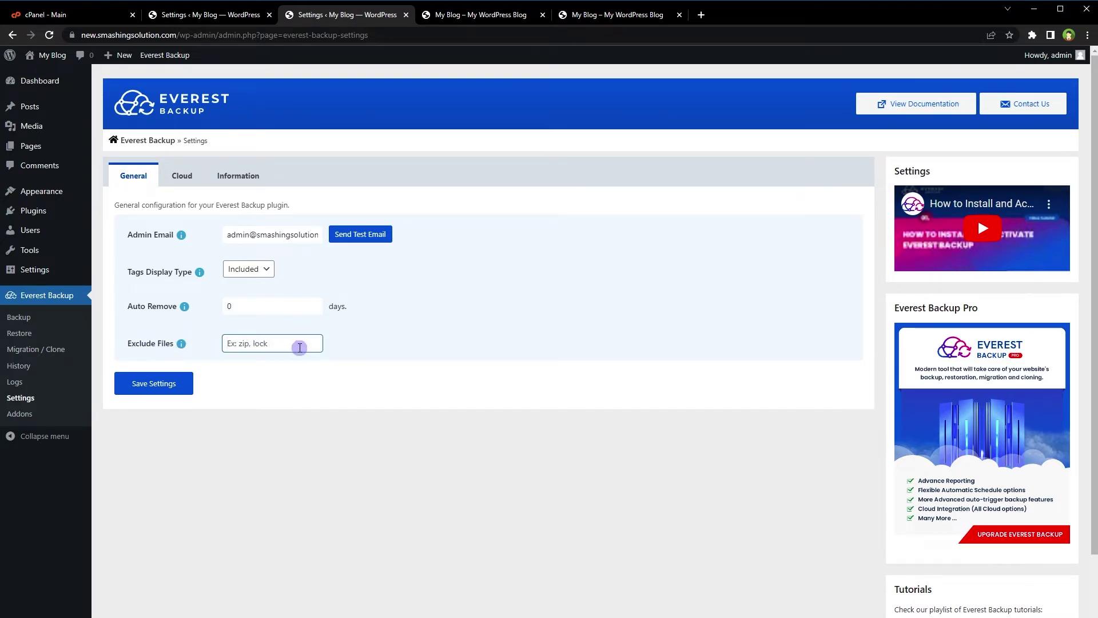
pyautogui.click(182, 175)
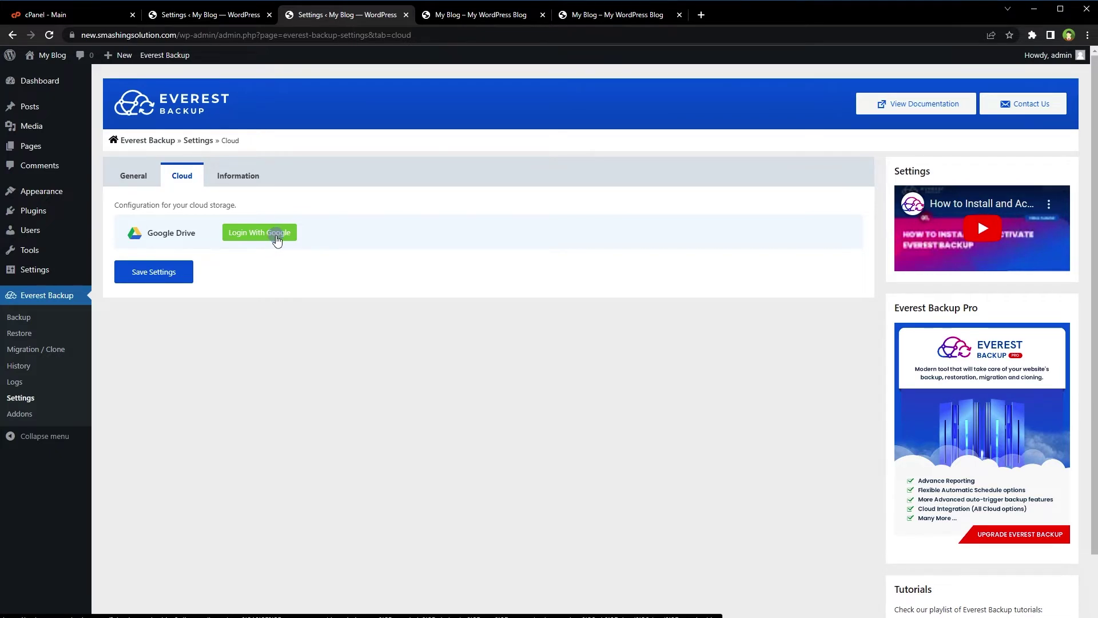
# Sign in with Google and grant Everest Backup Google Drive access on the new site.
pyautogui.click(282, 232)
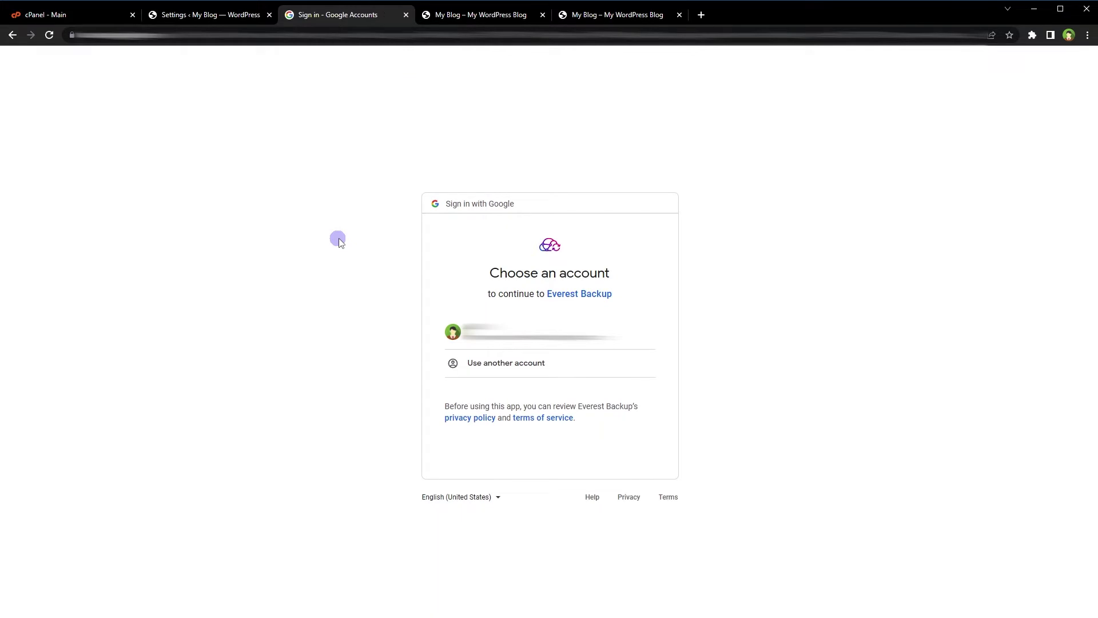
pyautogui.click(621, 334)
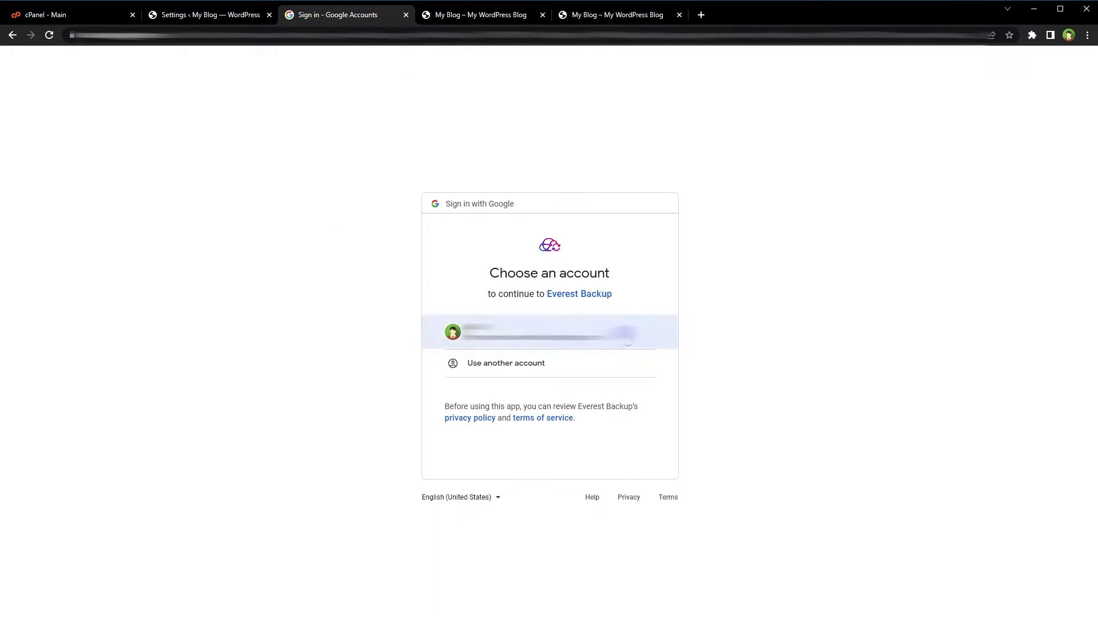
pyautogui.click(583, 500)
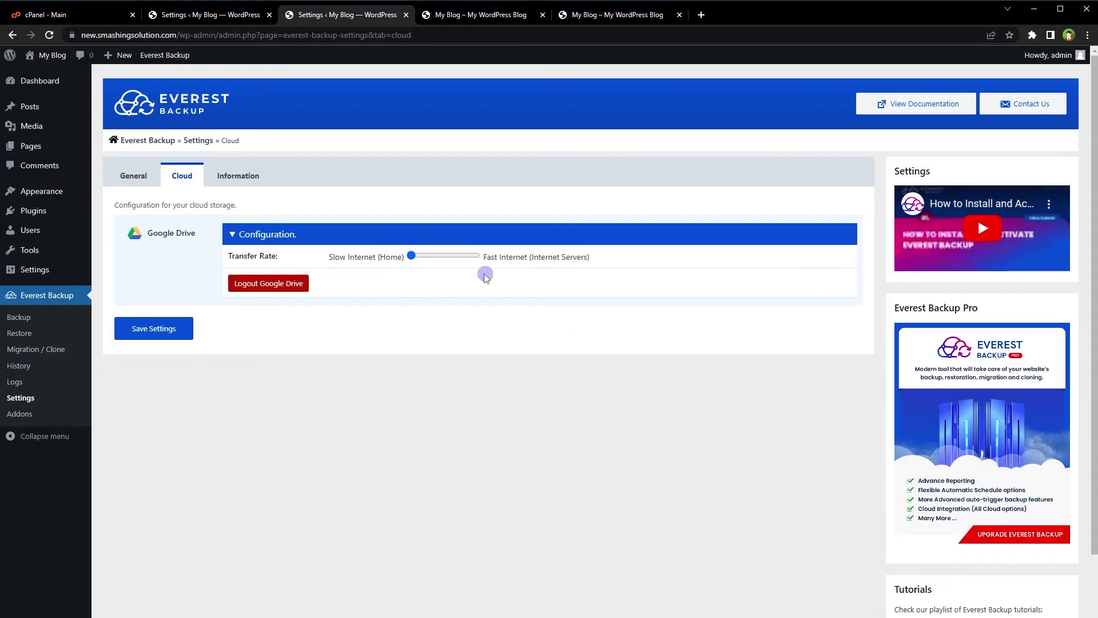
# Connect Google Drive the same way from the old site's Cloud settings.
pyautogui.click(182, 175)
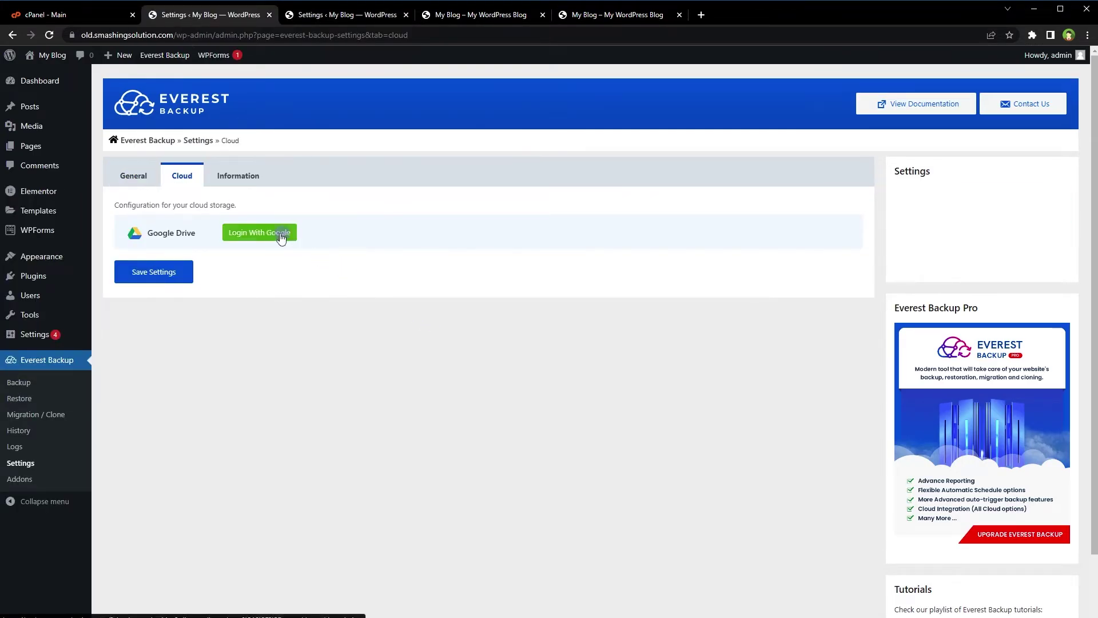
pyautogui.click(283, 234)
pyautogui.click(538, 329)
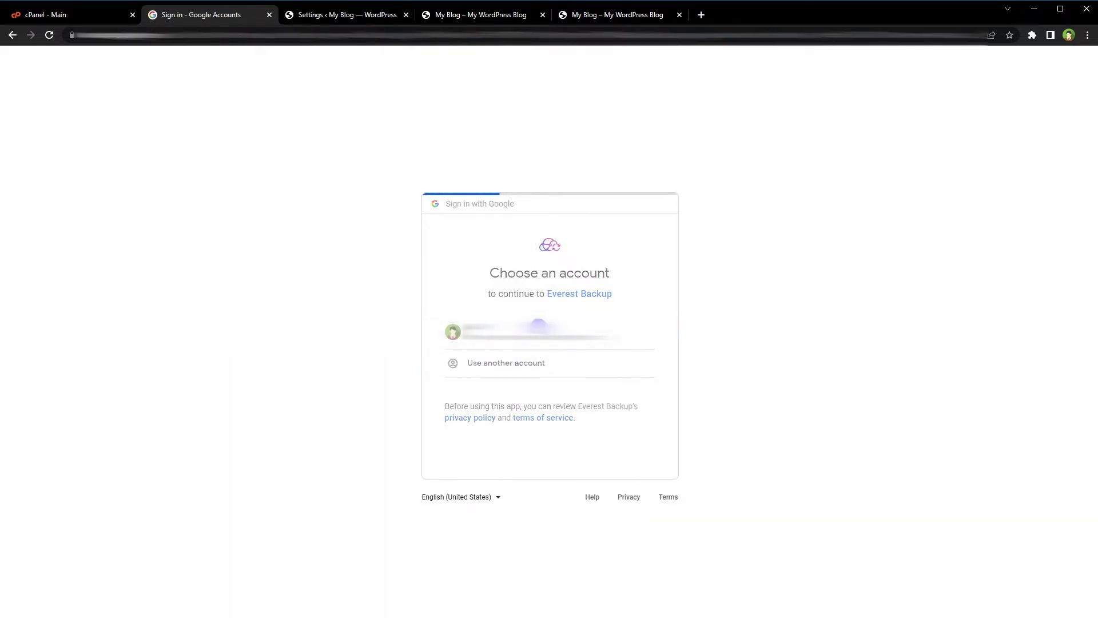
pyautogui.click(618, 485)
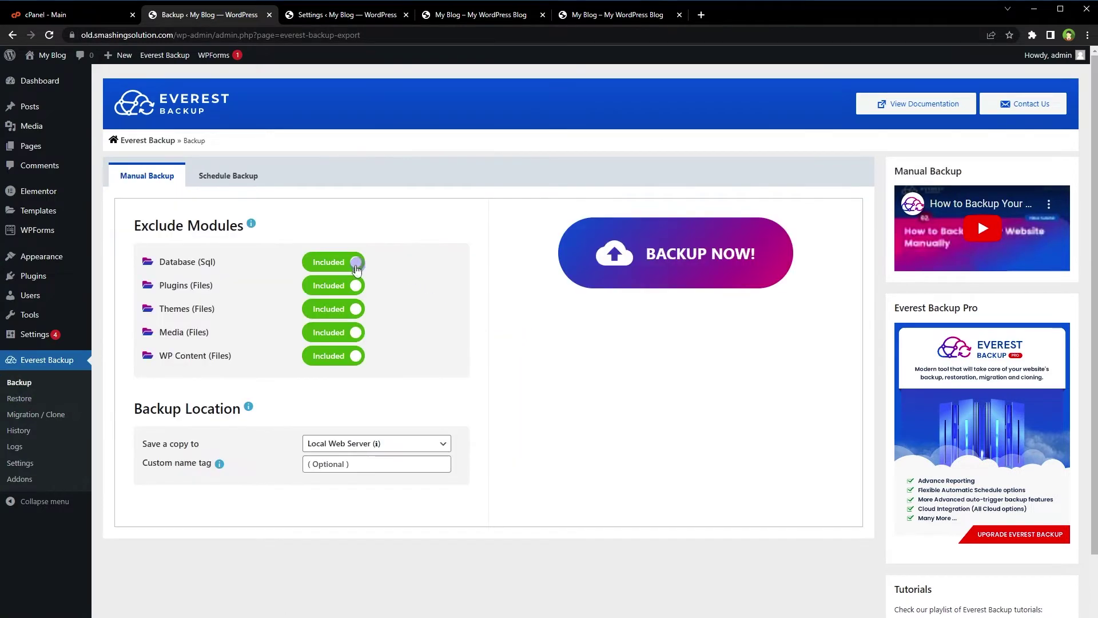
# Run a full backup of the old site to Google Drive with custom name tag 'first-website'.
pyautogui.click(332, 263)
pyautogui.click(335, 286)
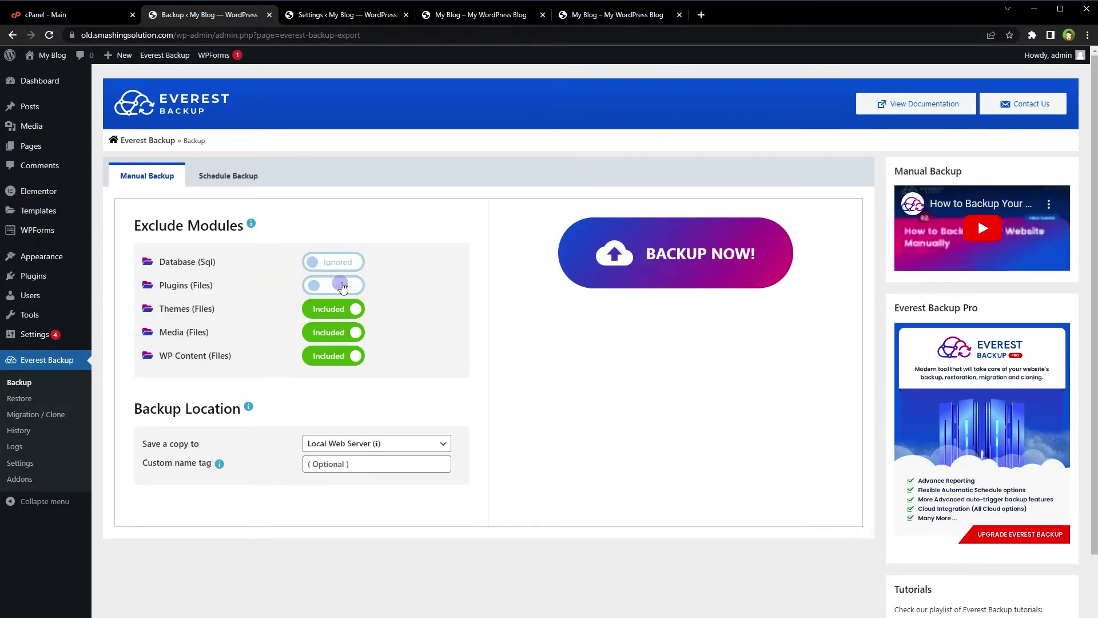
pyautogui.click(334, 286)
pyautogui.click(351, 262)
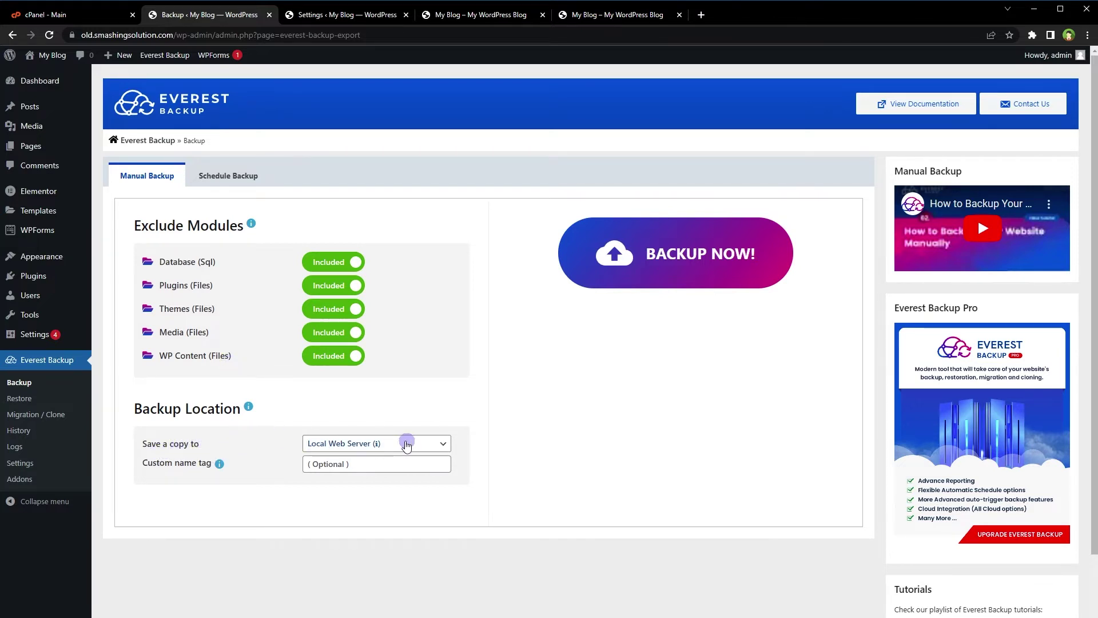
pyautogui.click(434, 449)
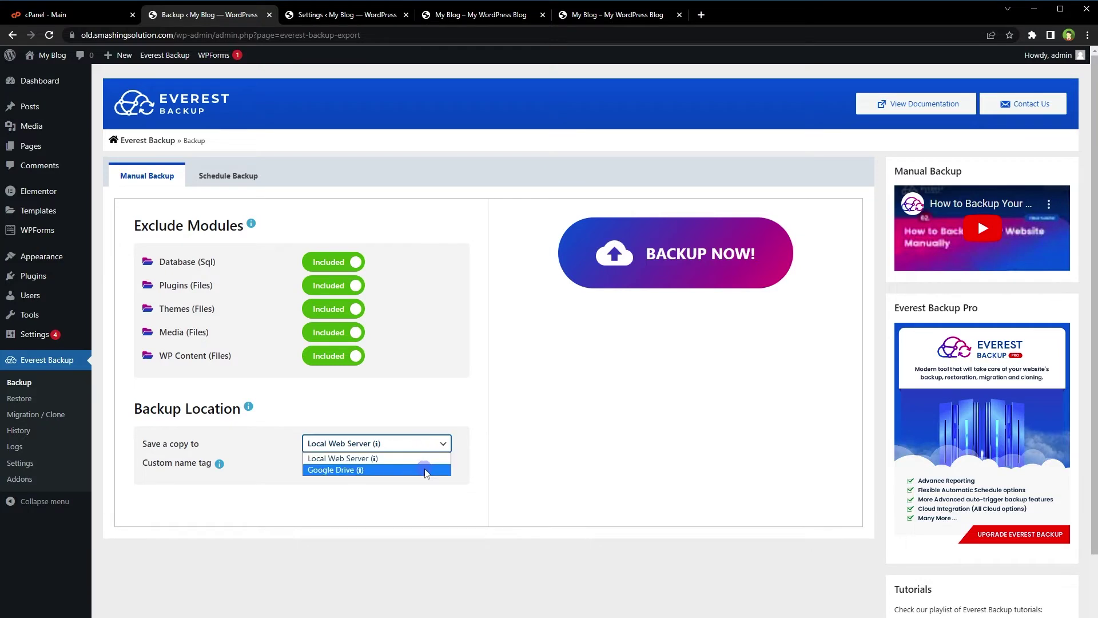
pyautogui.click(375, 470)
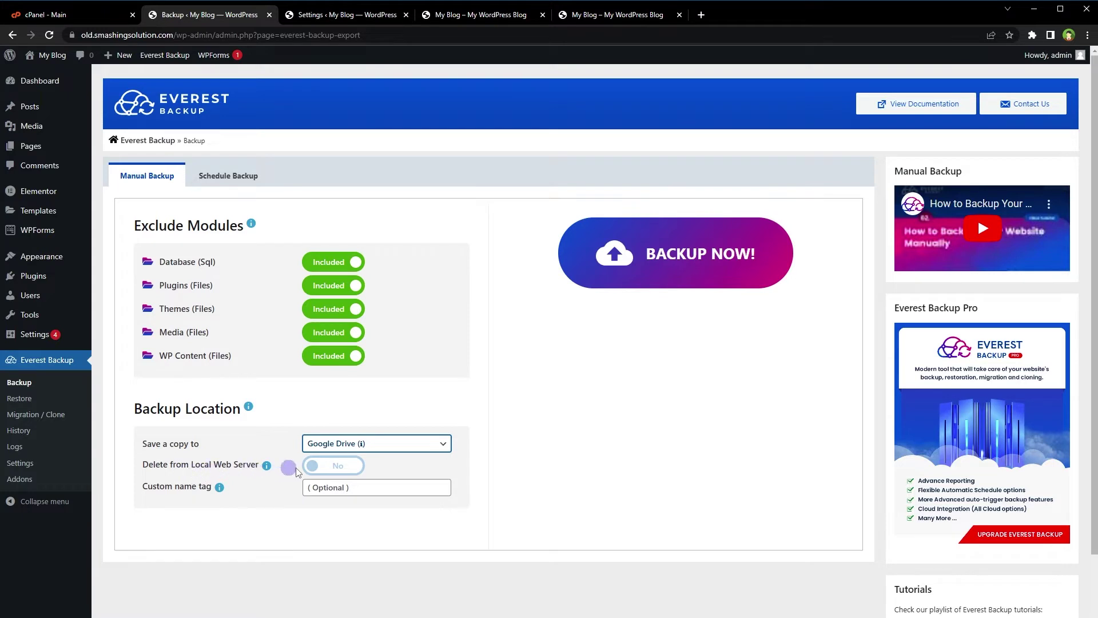
pyautogui.click(497, 455)
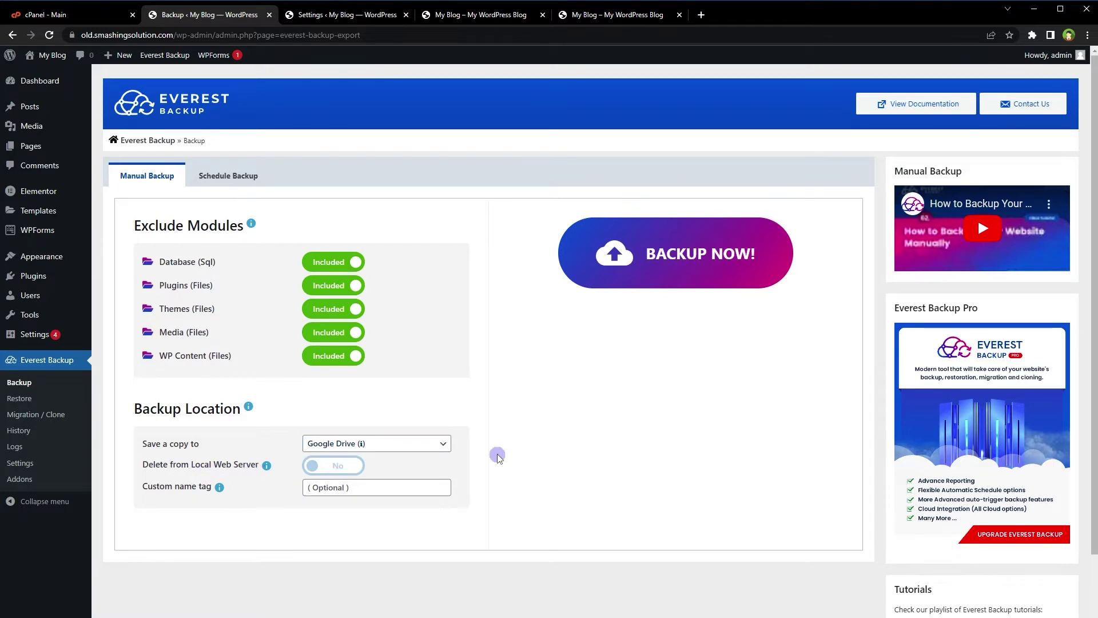
pyautogui.click(373, 487)
pyautogui.write('first-website')
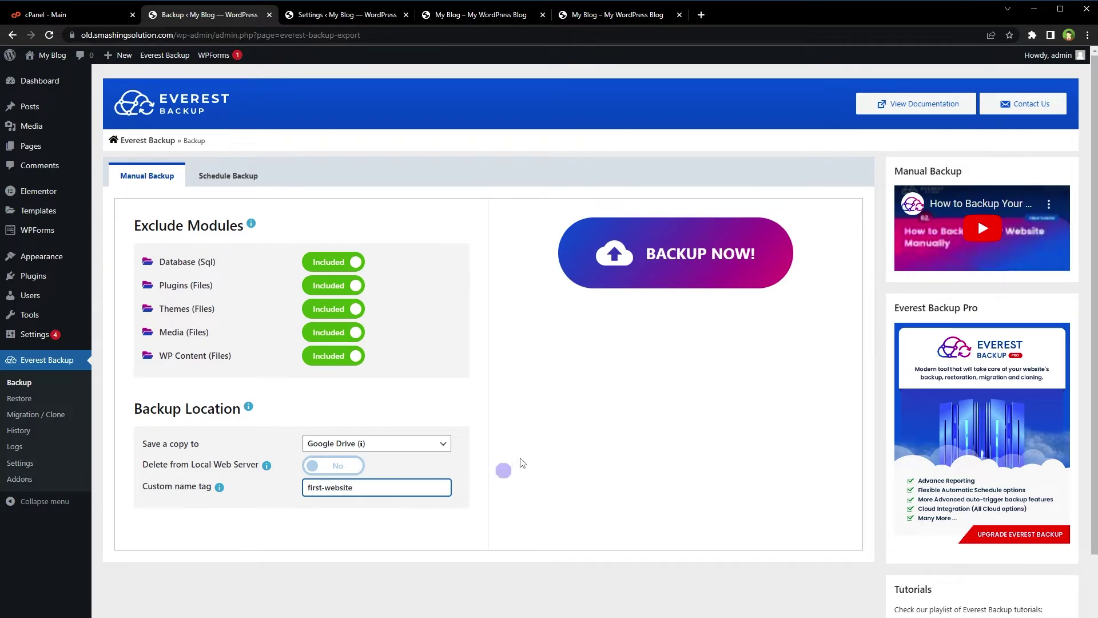
pyautogui.click(706, 254)
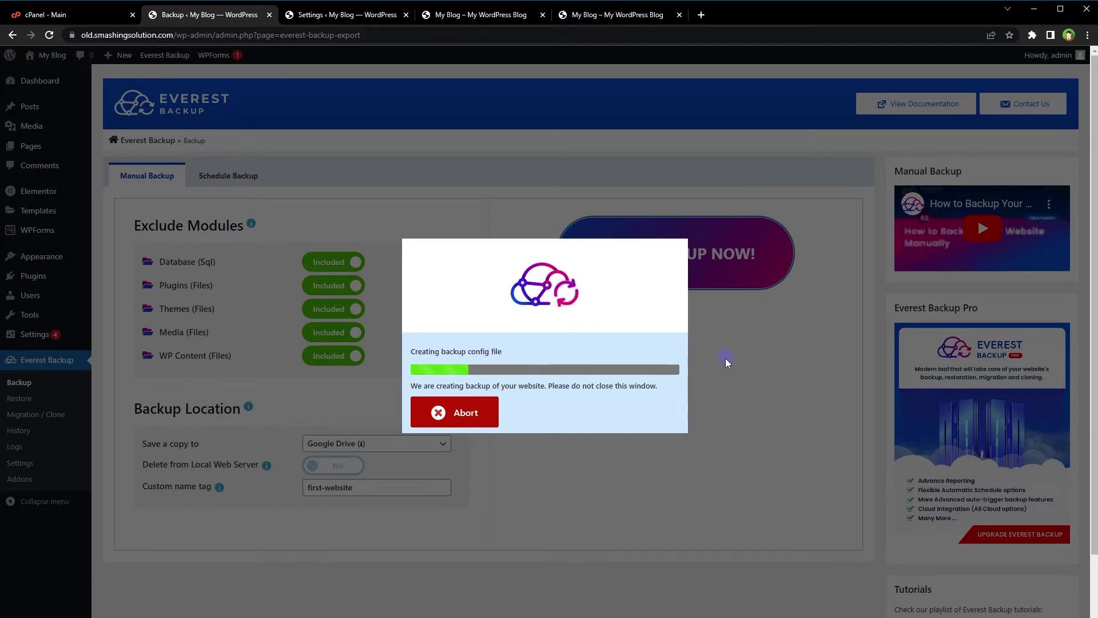
# Start a manual backup of the new site with a copy saved to Google Drive.
pyautogui.click(353, 16)
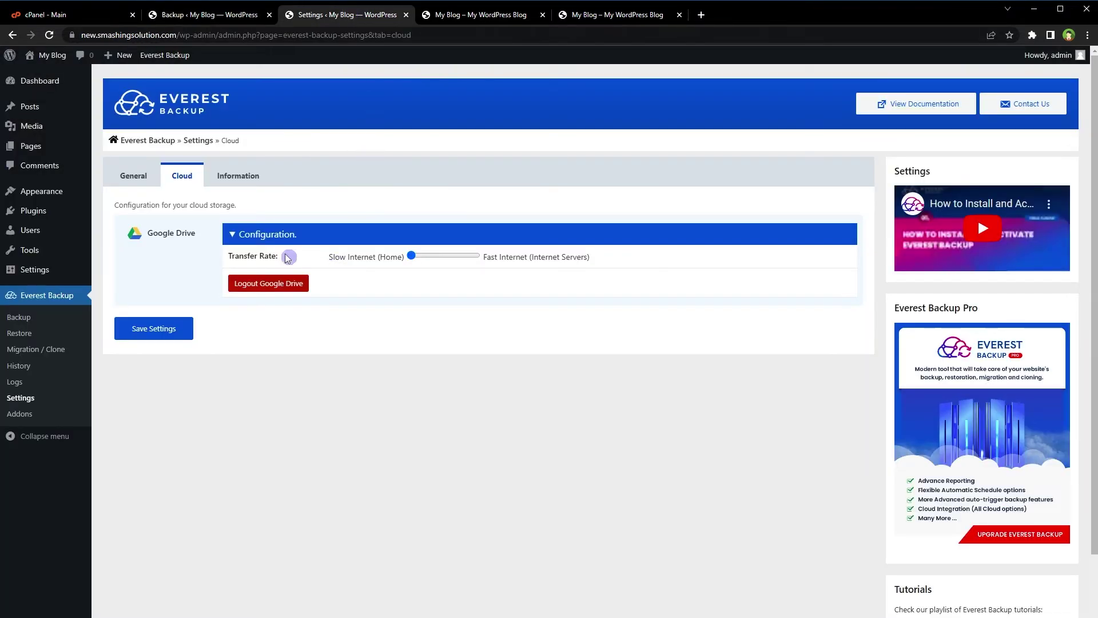
pyautogui.click(29, 321)
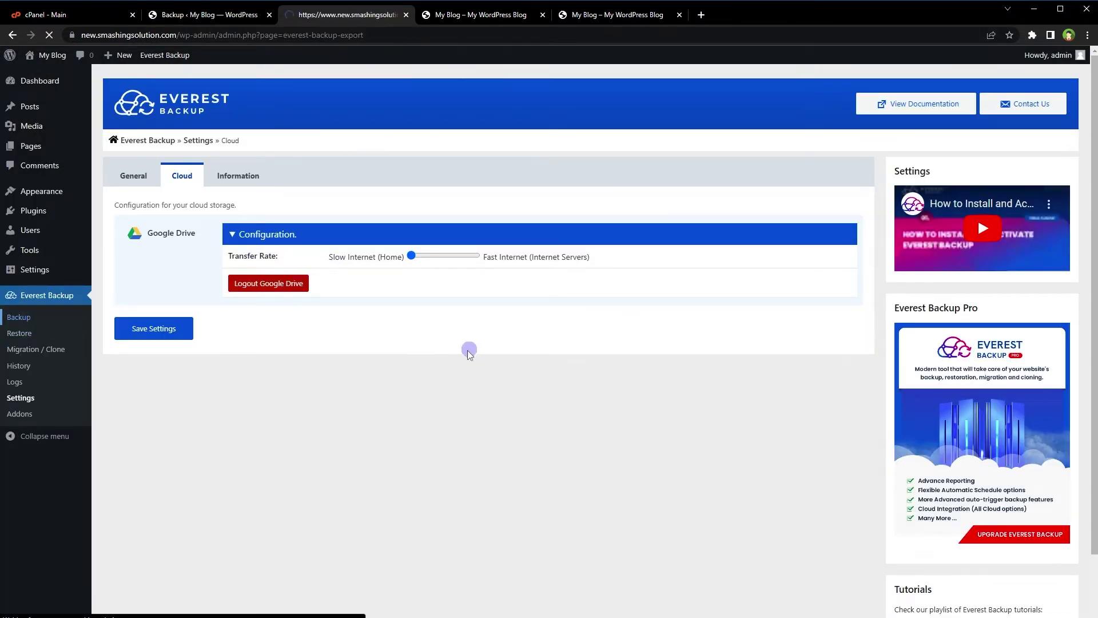
pyautogui.click(441, 444)
pyautogui.click(410, 469)
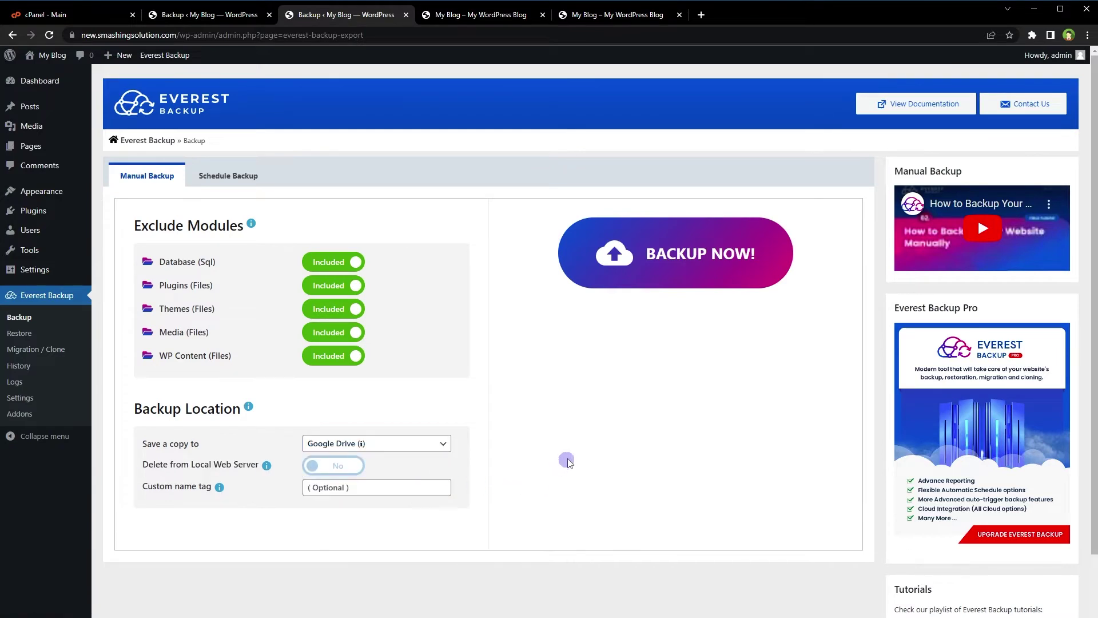
pyautogui.click(612, 252)
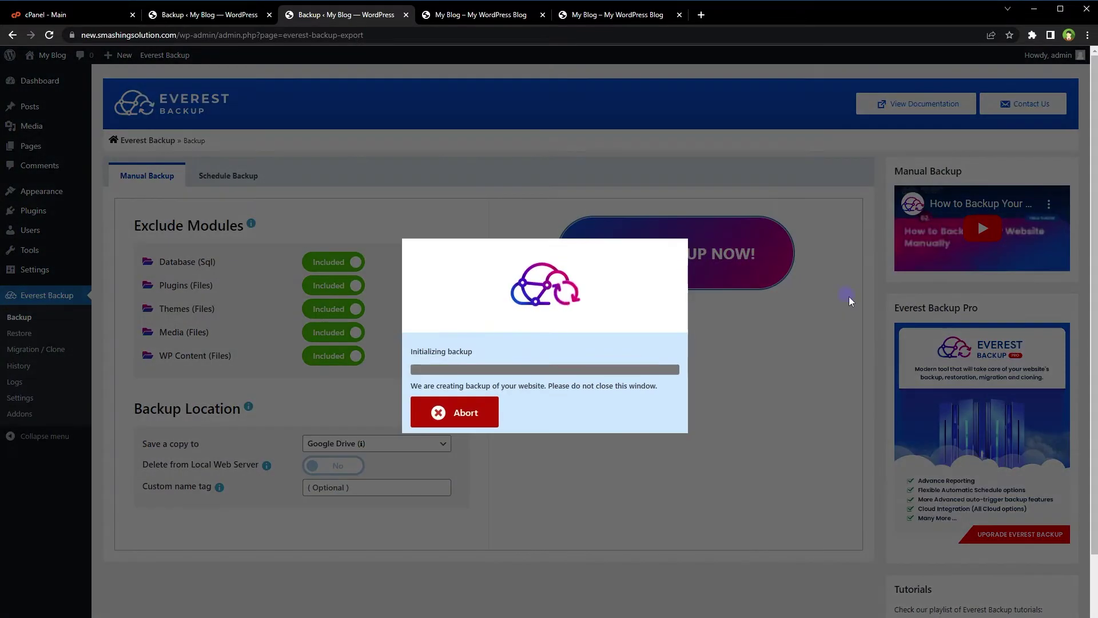
pyautogui.click(264, 20)
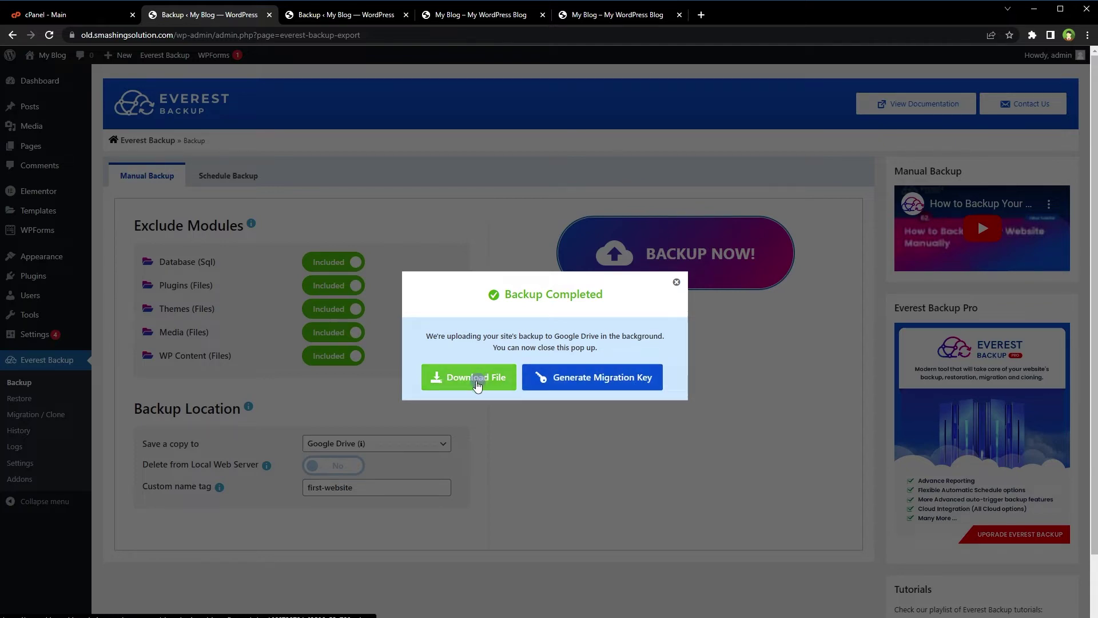
# Generate and copy the migration key for the old site's backup file.
pyautogui.click(617, 376)
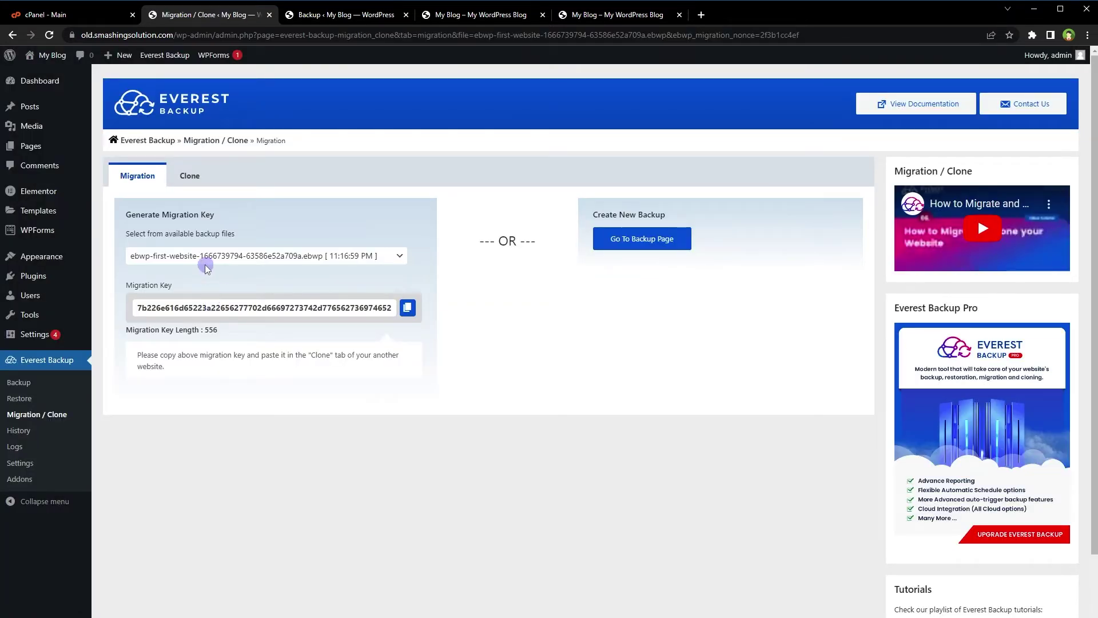
pyautogui.click(190, 257)
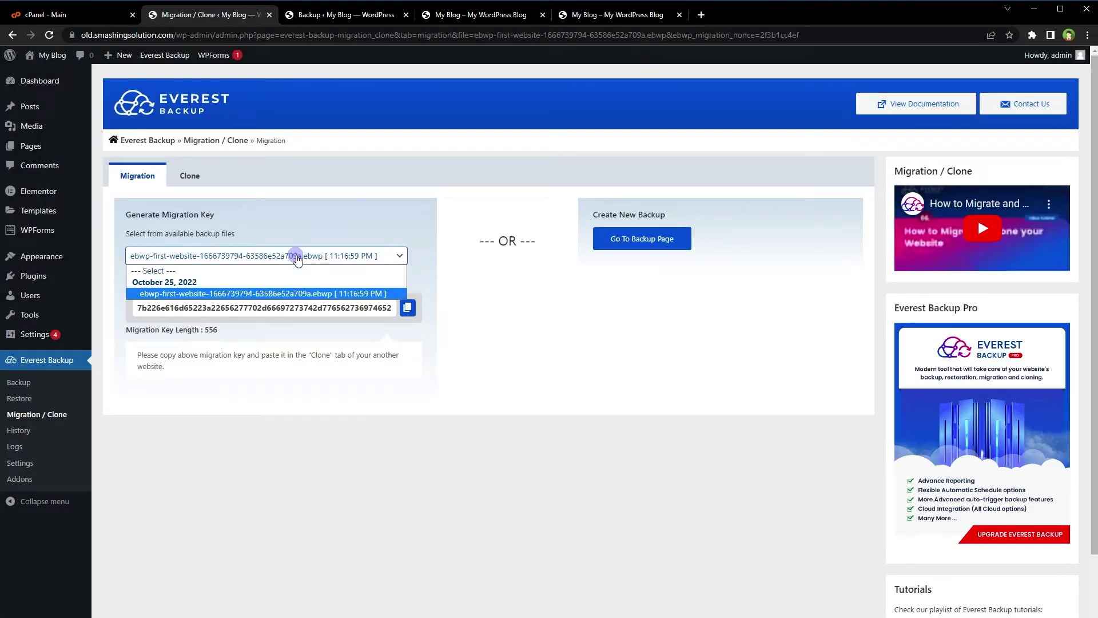
pyautogui.click(300, 294)
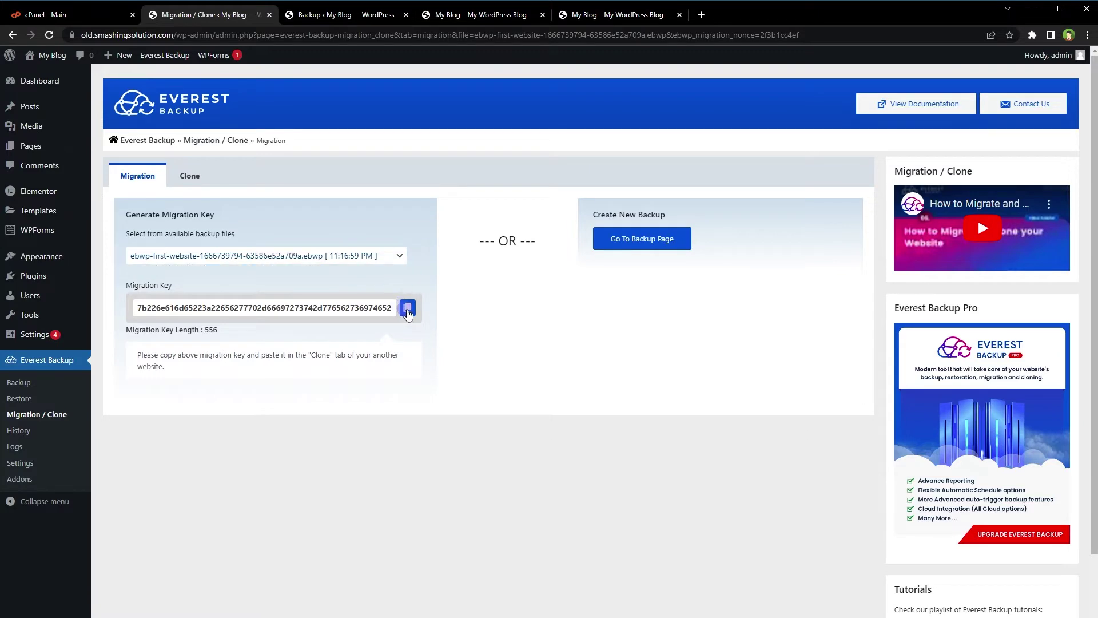
pyautogui.click(407, 308)
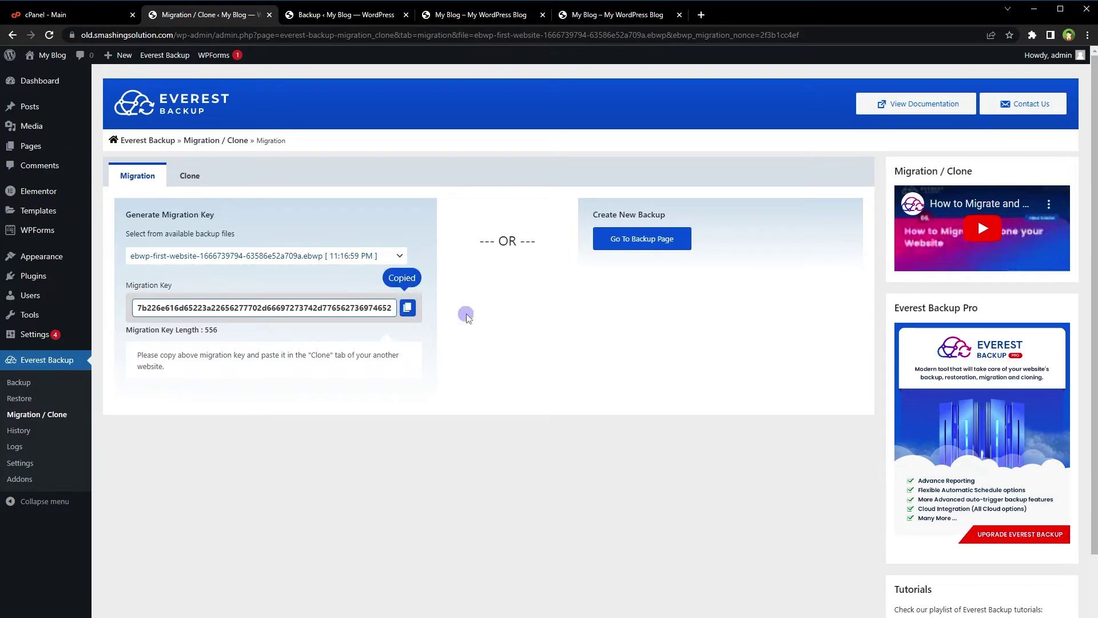
pyautogui.click(346, 17)
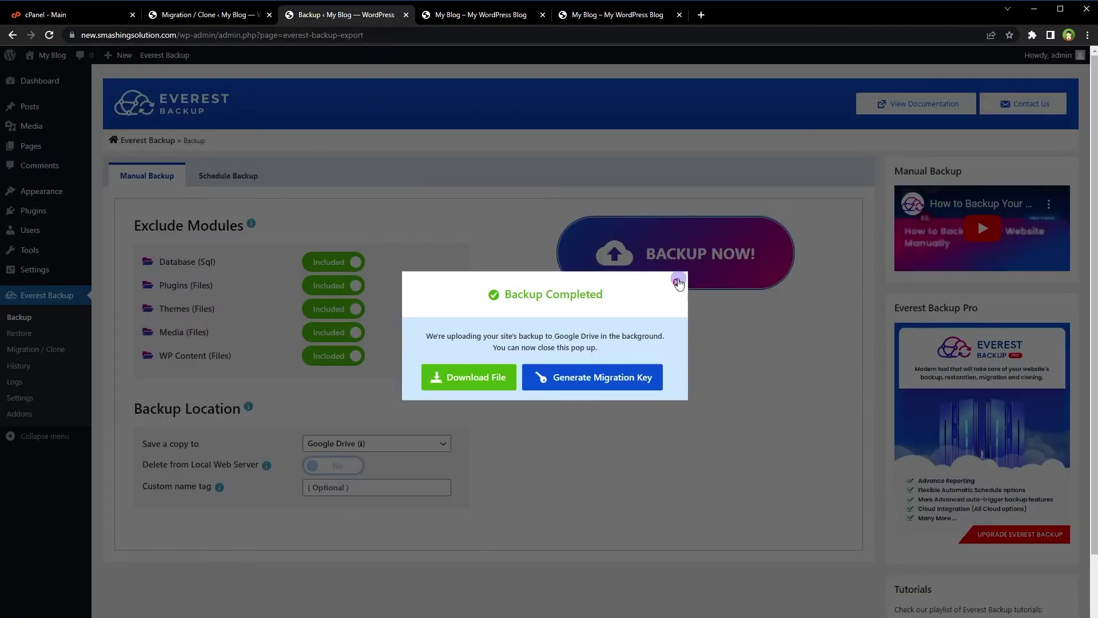
# Dismiss the Backup Completed notice and open the new site's Migration / Clone page on Clone.
pyautogui.click(677, 281)
pyautogui.click(503, 17)
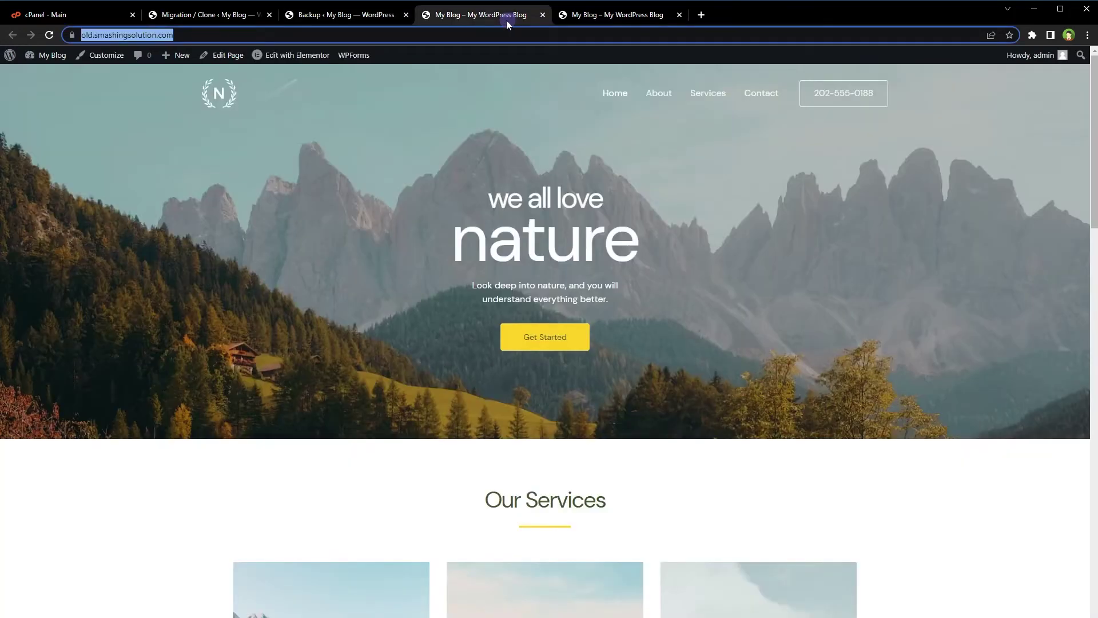
pyautogui.click(596, 16)
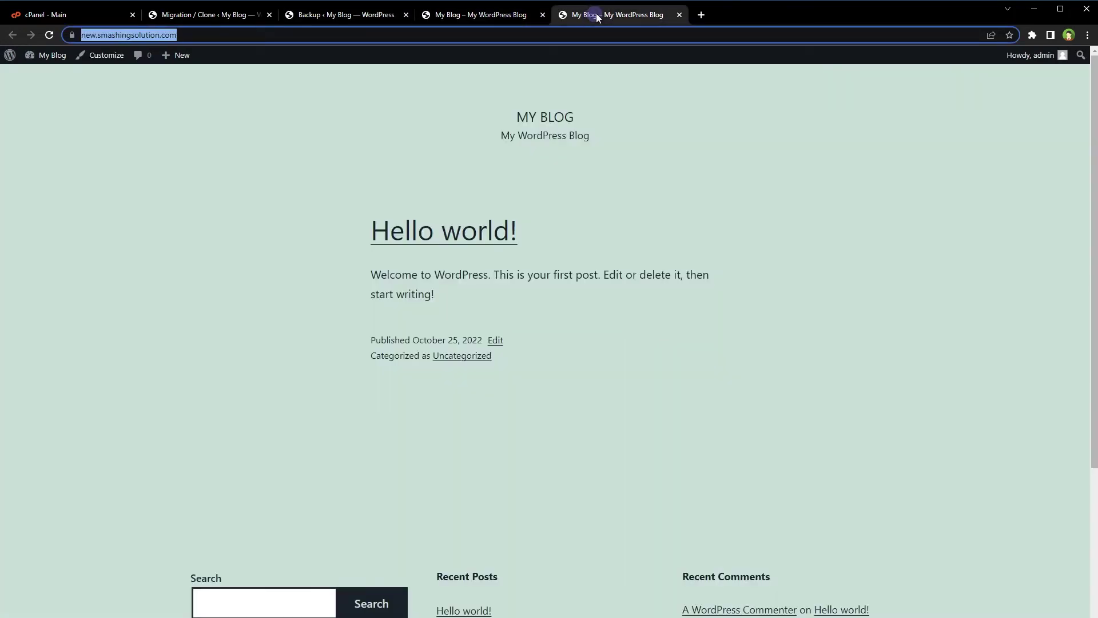
pyautogui.click(361, 17)
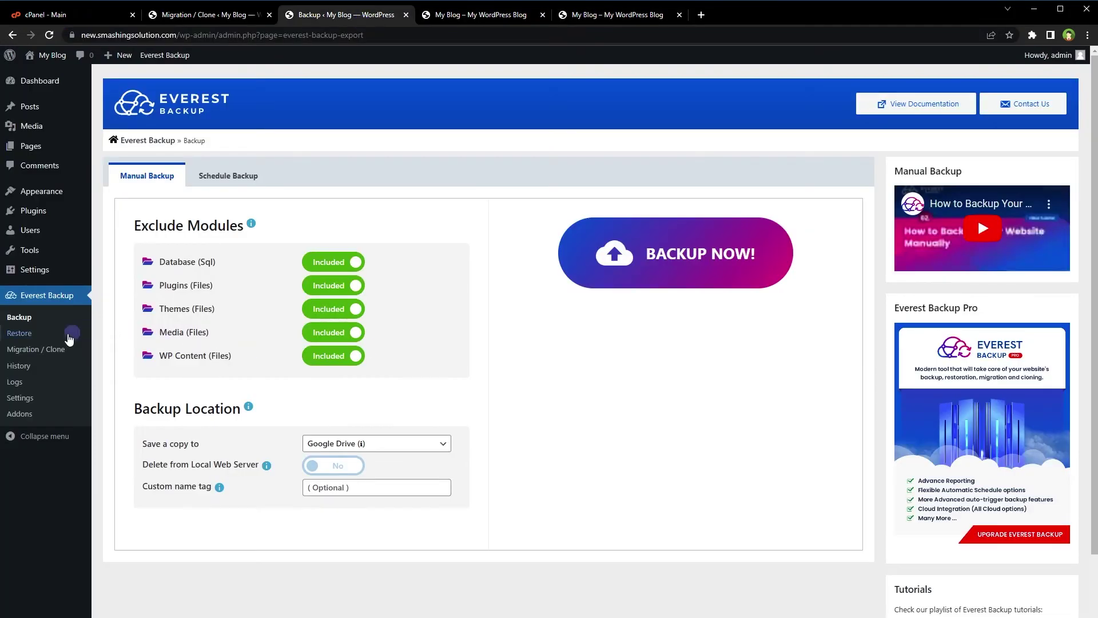
pyautogui.click(44, 349)
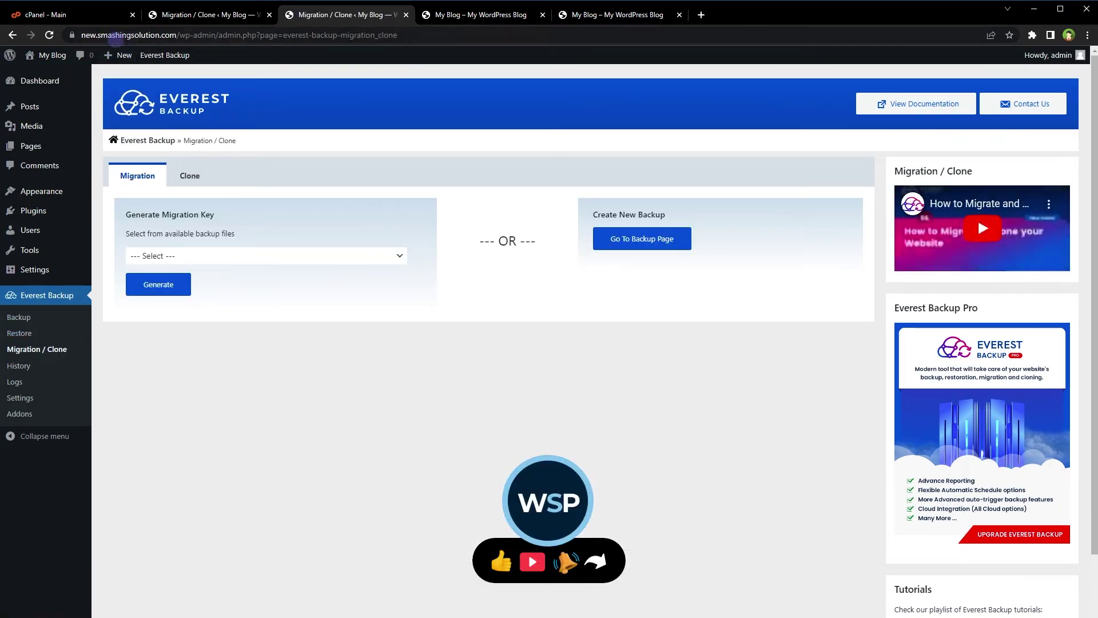
pyautogui.click(618, 15)
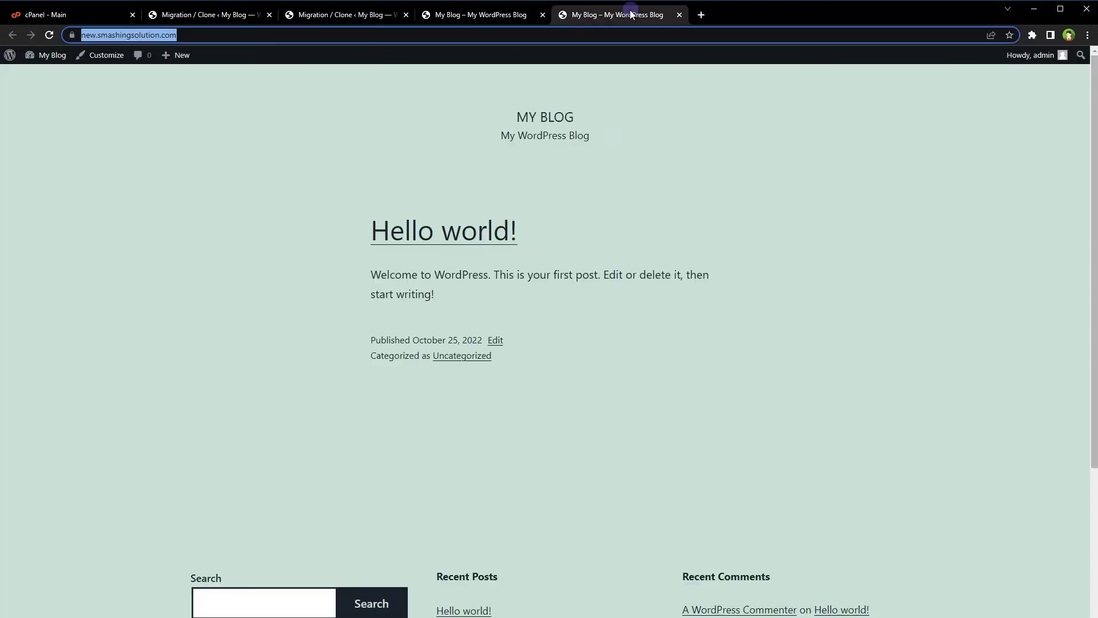
pyautogui.click(341, 16)
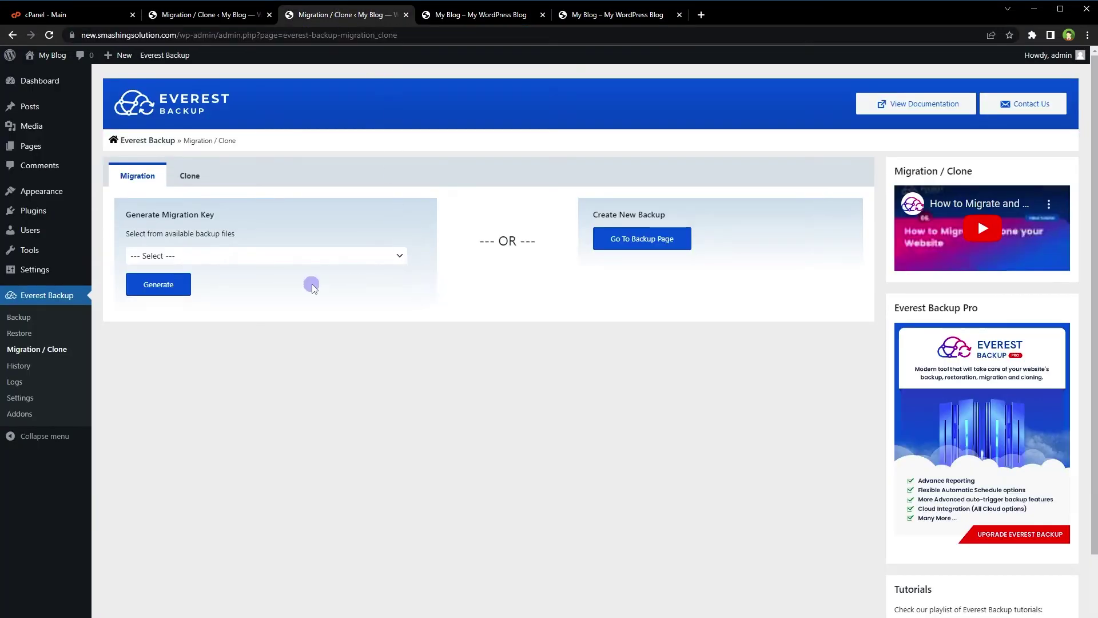
pyautogui.click(189, 175)
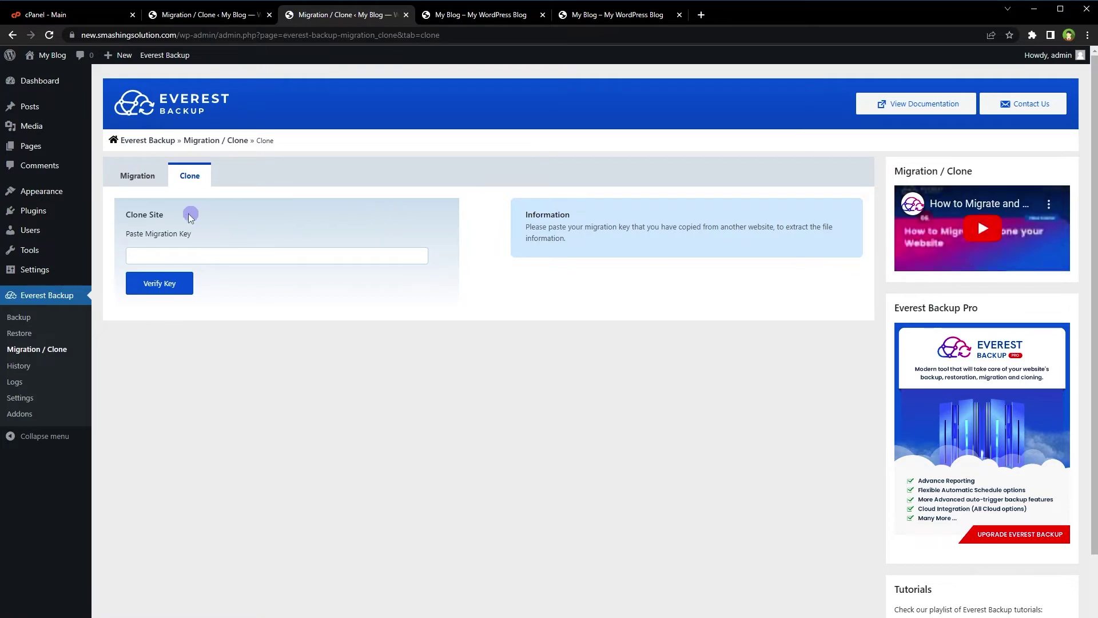
# Paste and verify the old site's migration key, check the backup file details, and clone it.
pyautogui.click(142, 233)
pyautogui.click(197, 253)
pyautogui.hotkey('ctrl', 'v')
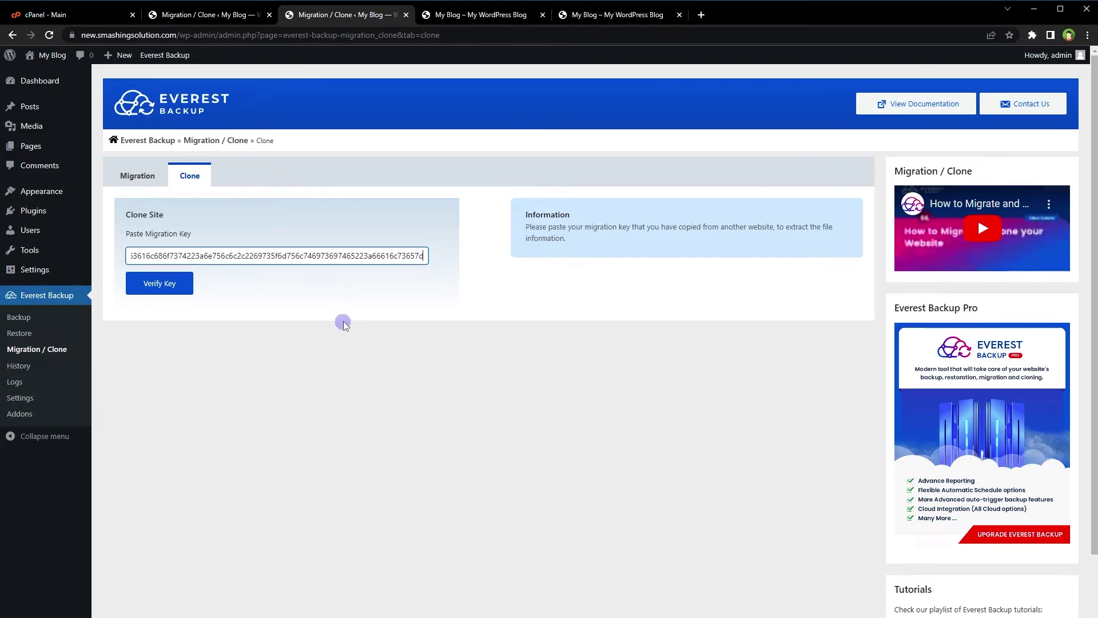
pyautogui.click(172, 283)
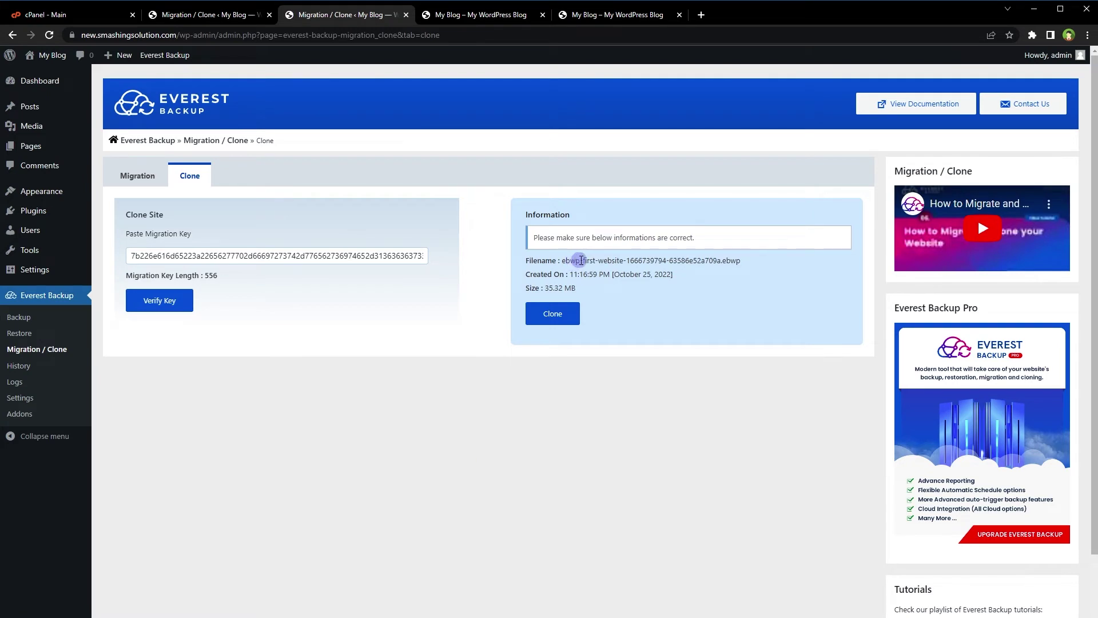
pyautogui.moveTo(580, 260); pyautogui.dragTo(722, 257)
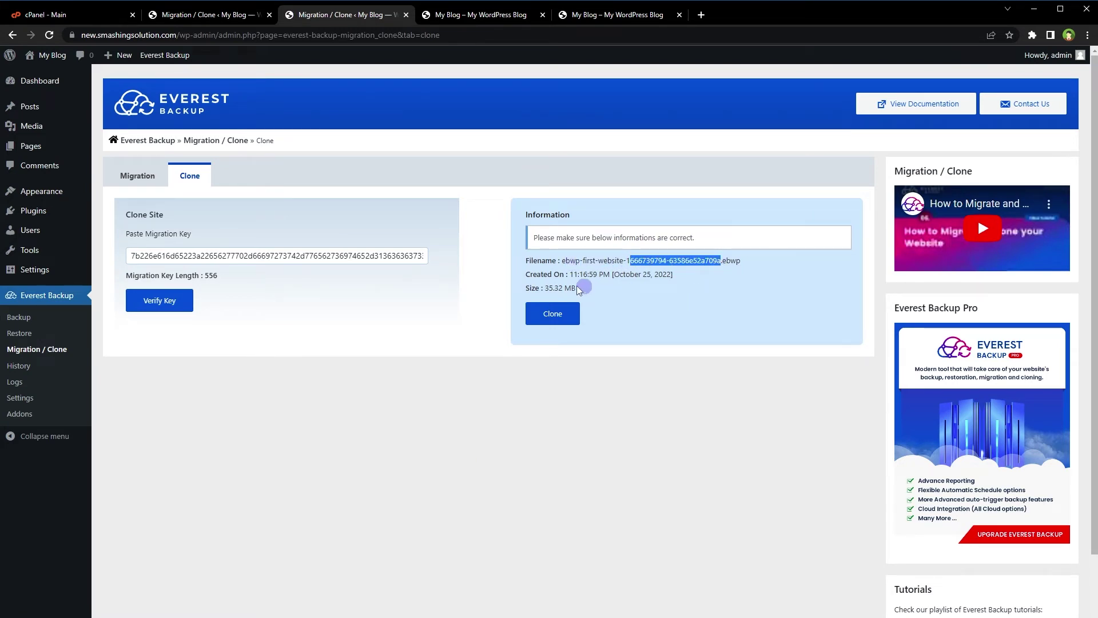
pyautogui.moveTo(570, 274); pyautogui.dragTo(589, 290)
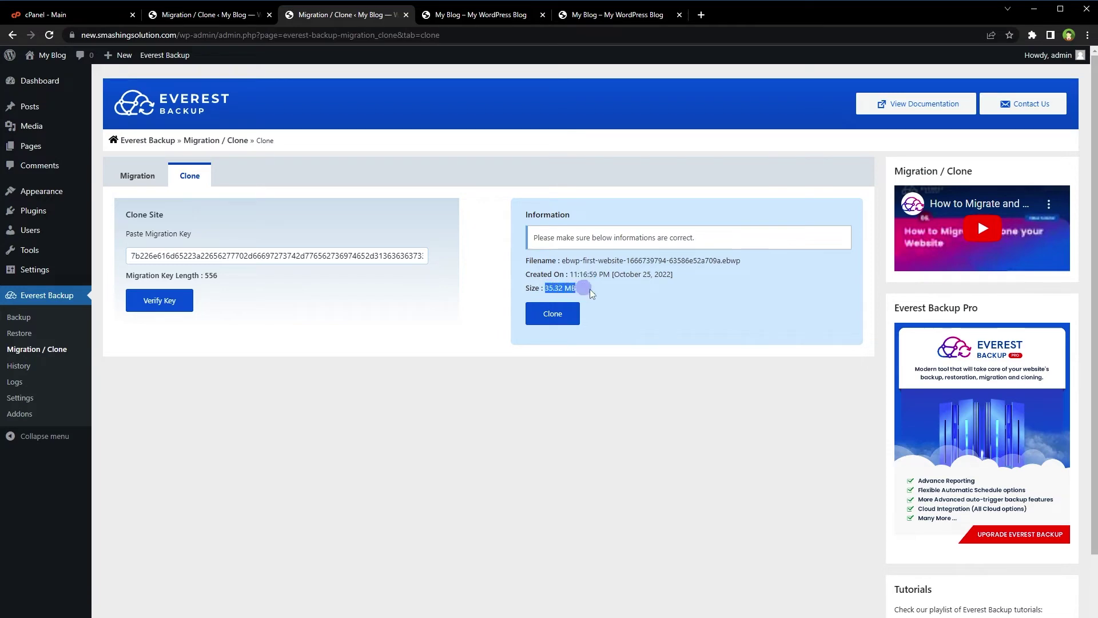
pyautogui.click(552, 314)
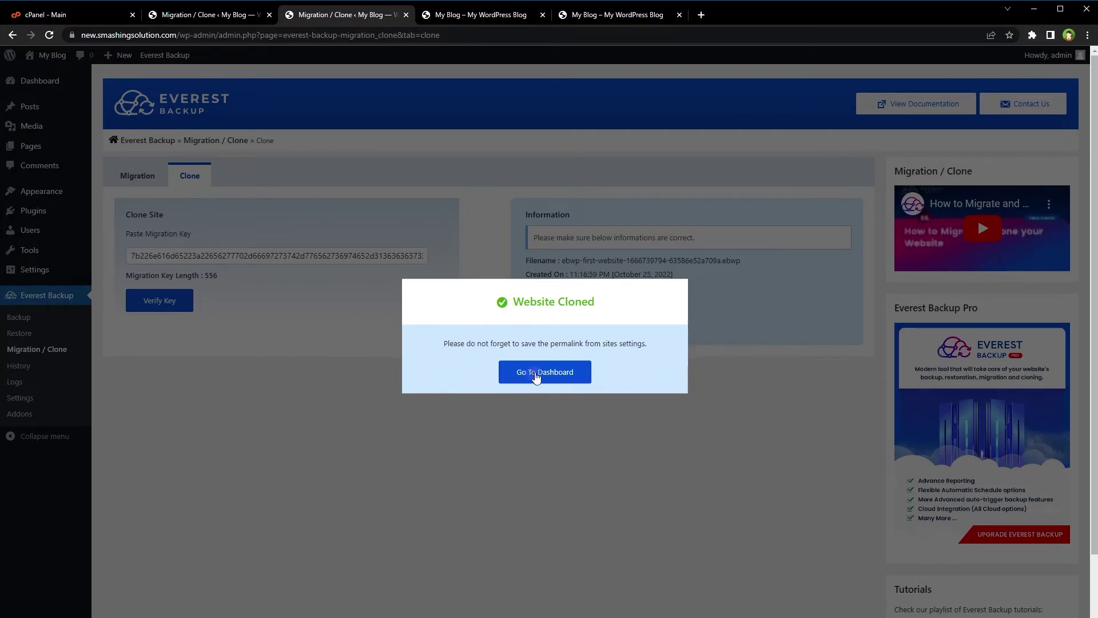
pyautogui.click(598, 16)
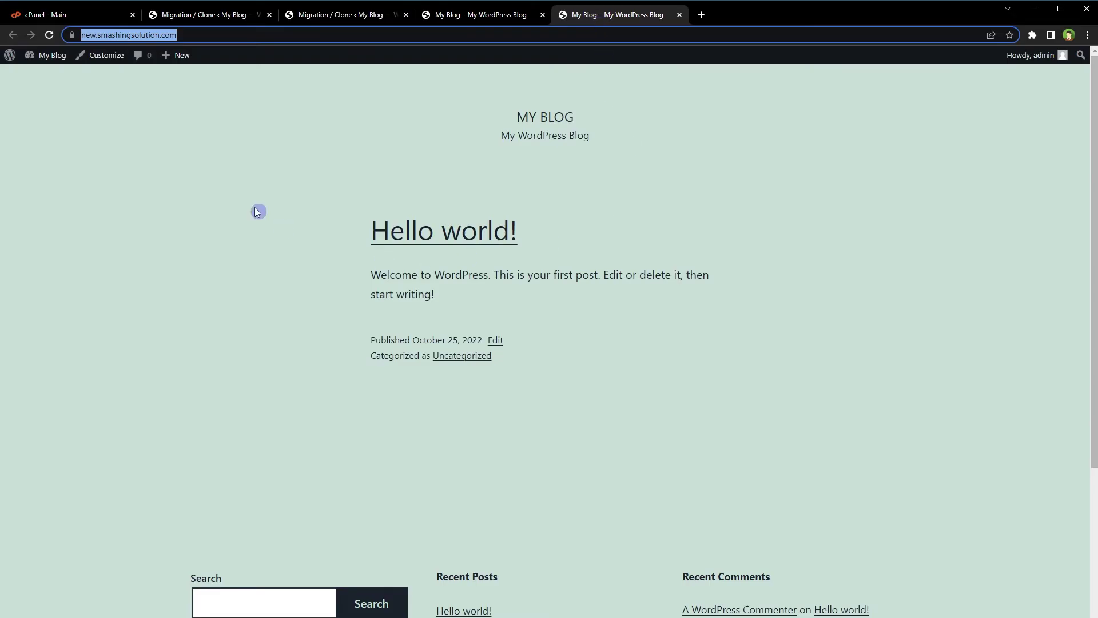
pyautogui.rightClick(234, 170)
pyautogui.click(266, 206)
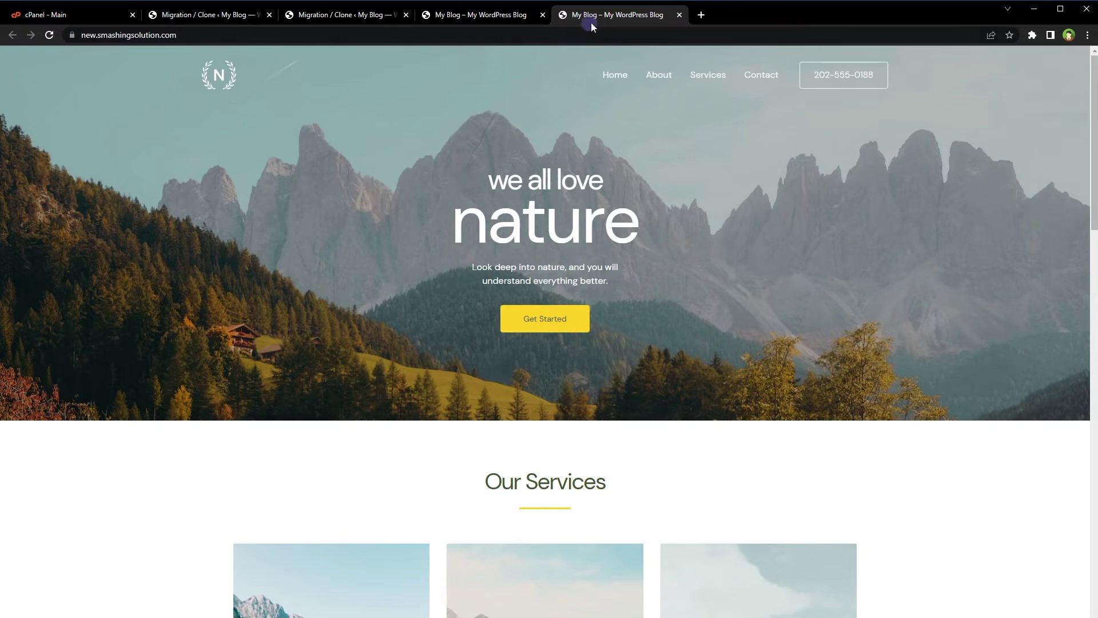
pyautogui.click(518, 15)
pyautogui.rightClick(466, 161)
pyautogui.click(480, 196)
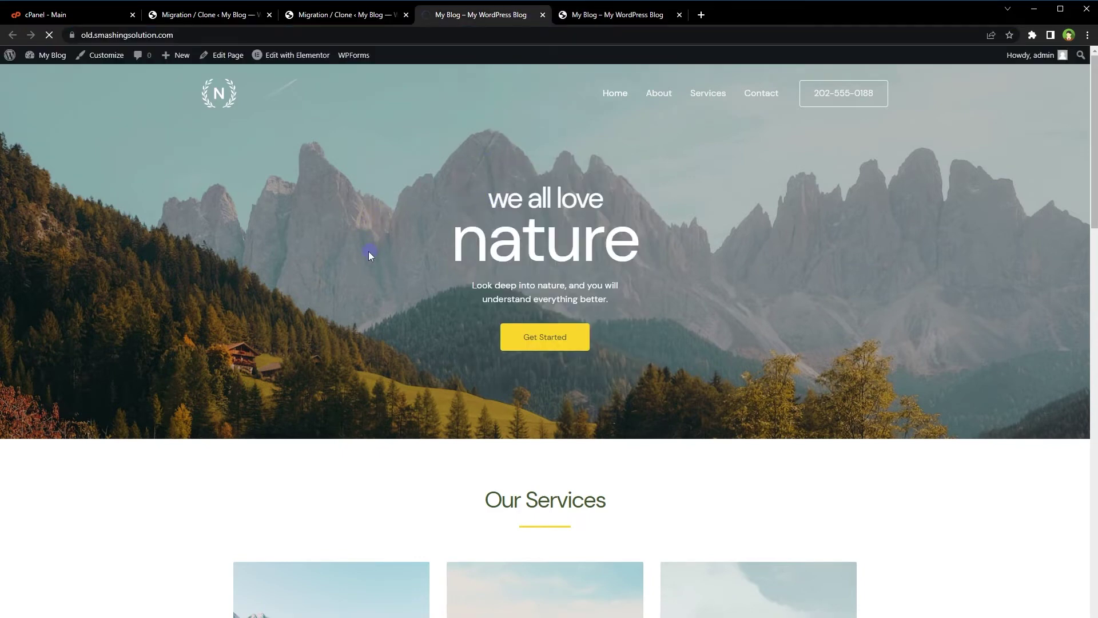
pyautogui.click(336, 13)
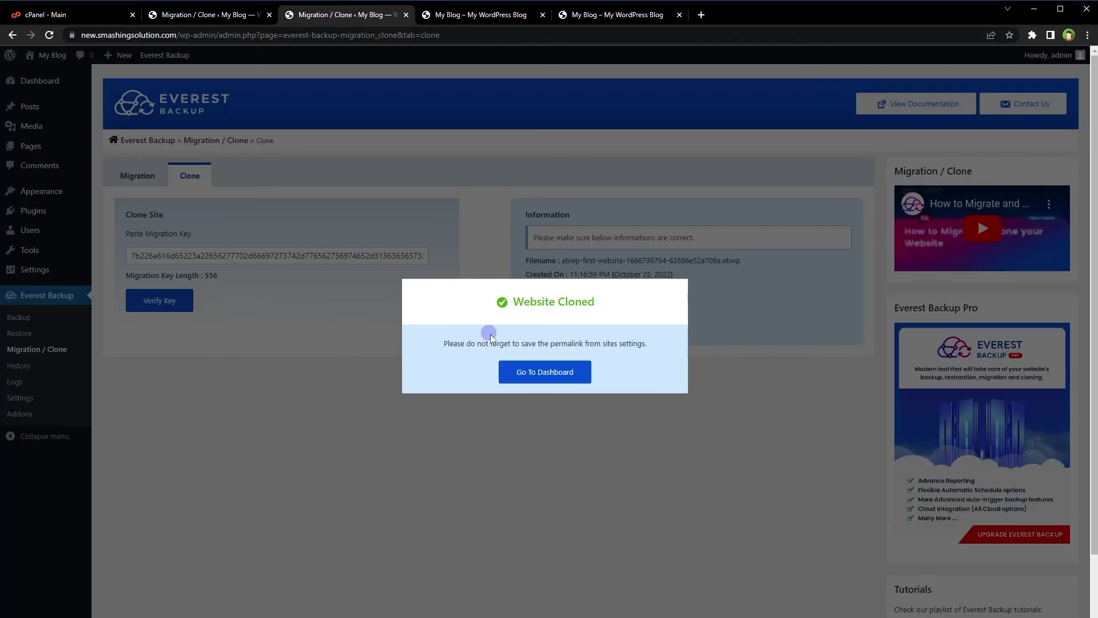
# Log back in to the new site's admin area with the admin username and password.
pyautogui.click(520, 373)
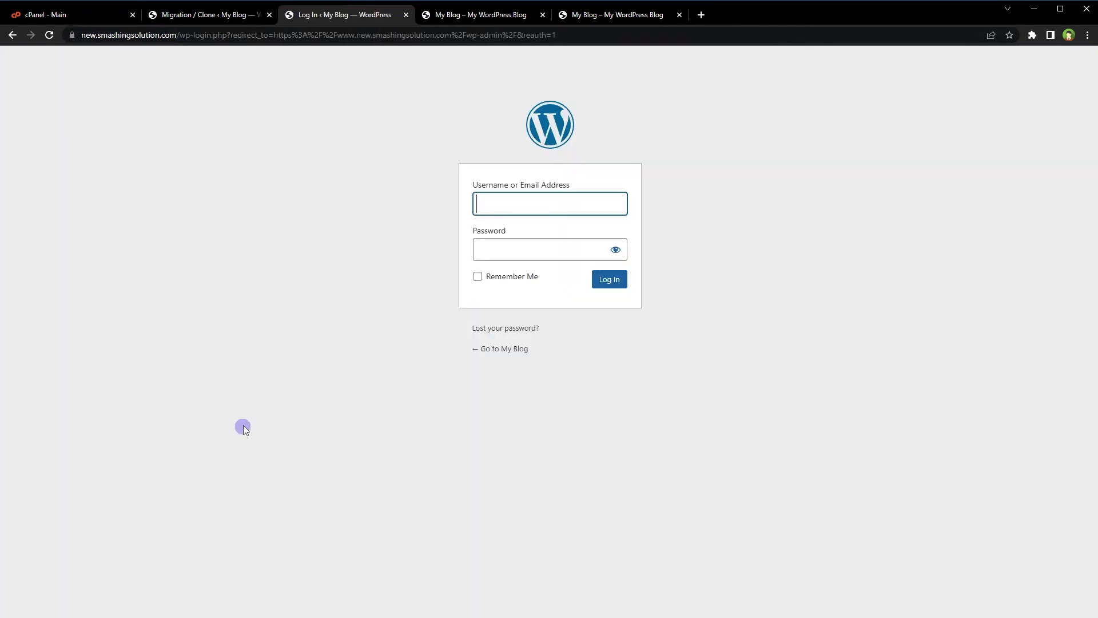
pyautogui.write('admin')
pyautogui.press('Tab')
pyautogui.write('123')
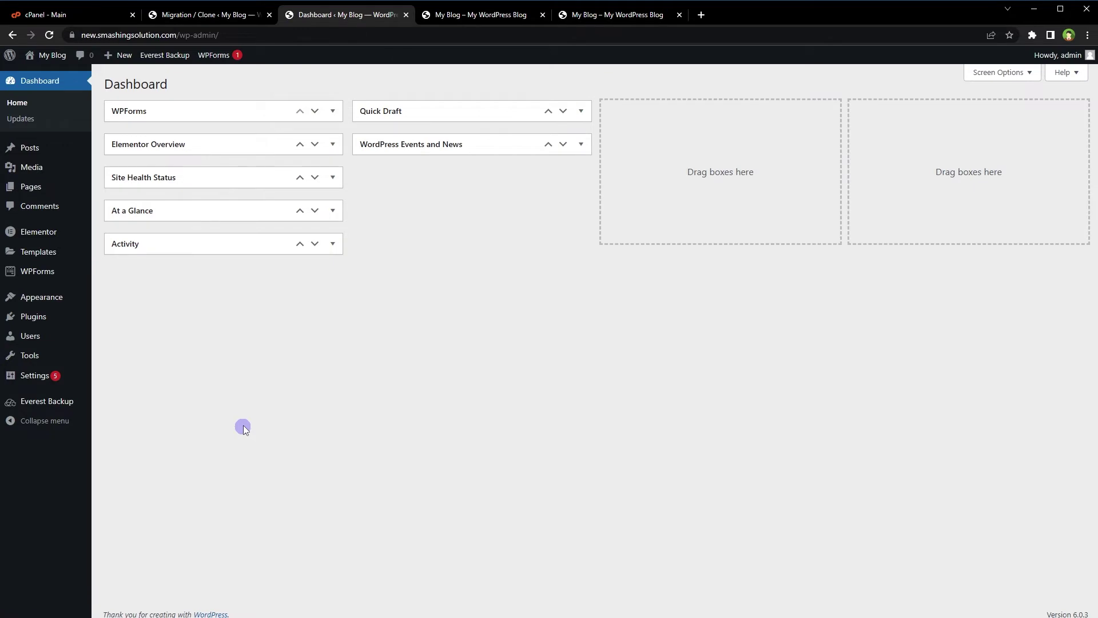
# Enable Everest Backup's scheduled backups as Daily, keeping the default backup time.
pyautogui.moveTo(51, 402)
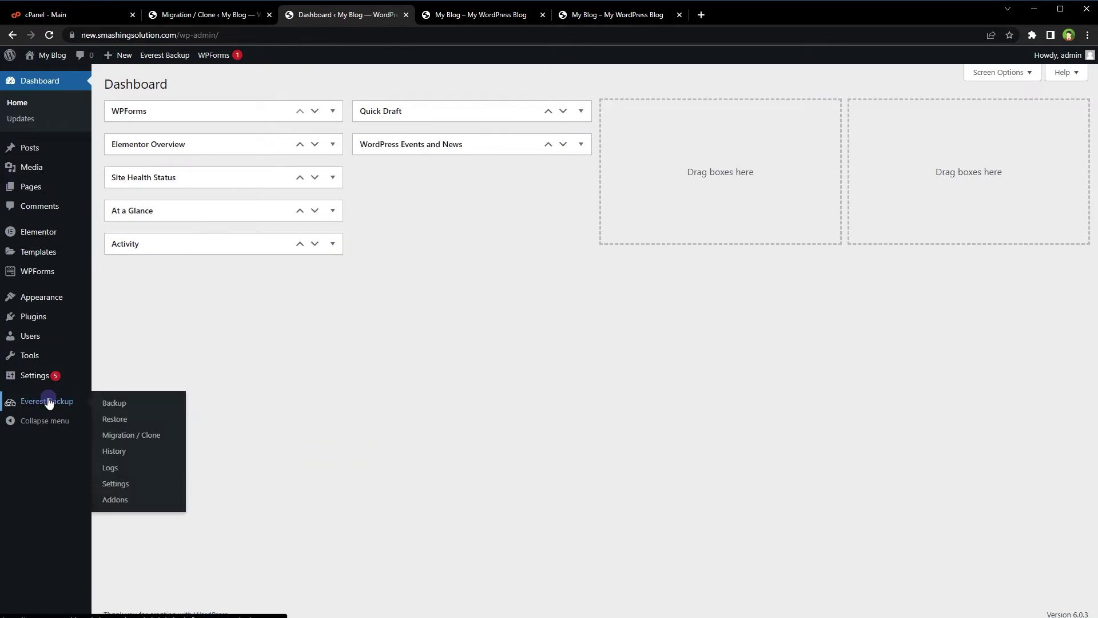
pyautogui.click(121, 403)
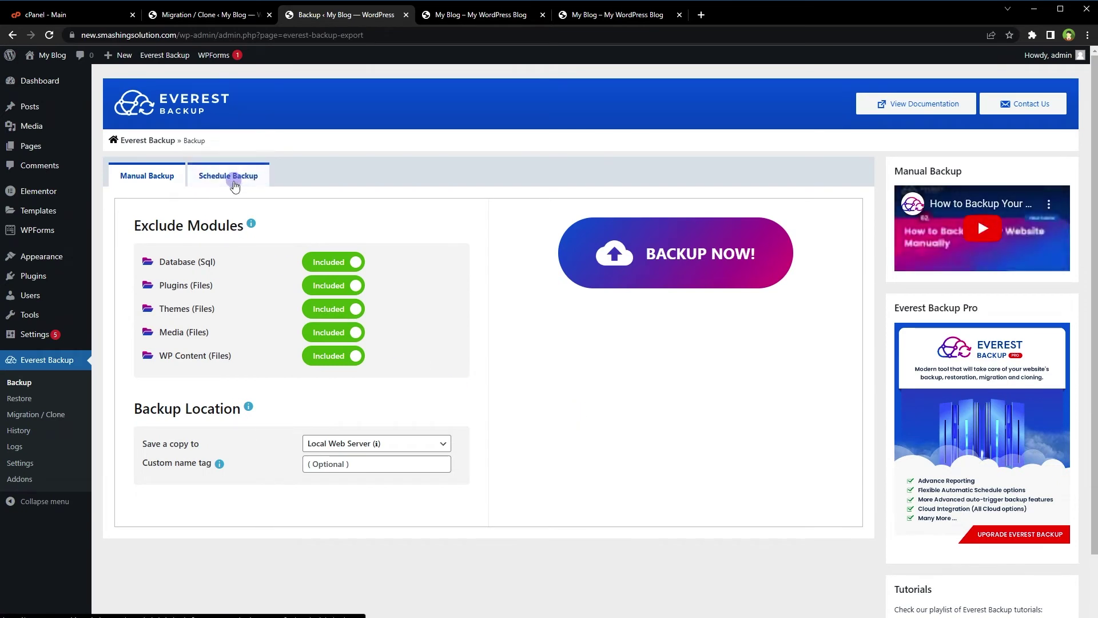
pyautogui.click(232, 176)
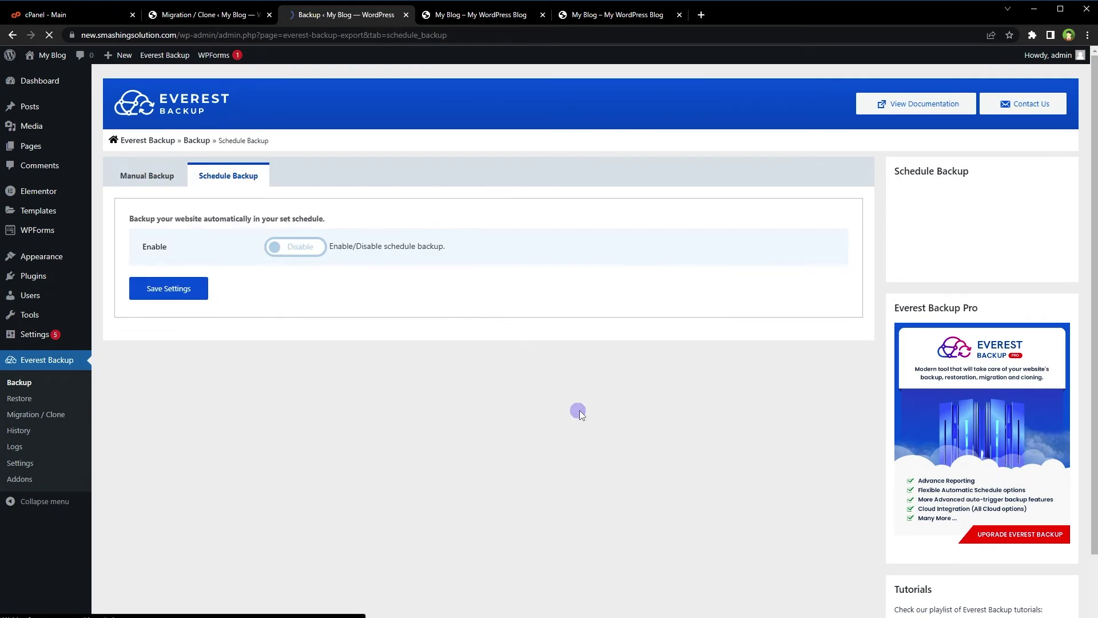
pyautogui.click(306, 249)
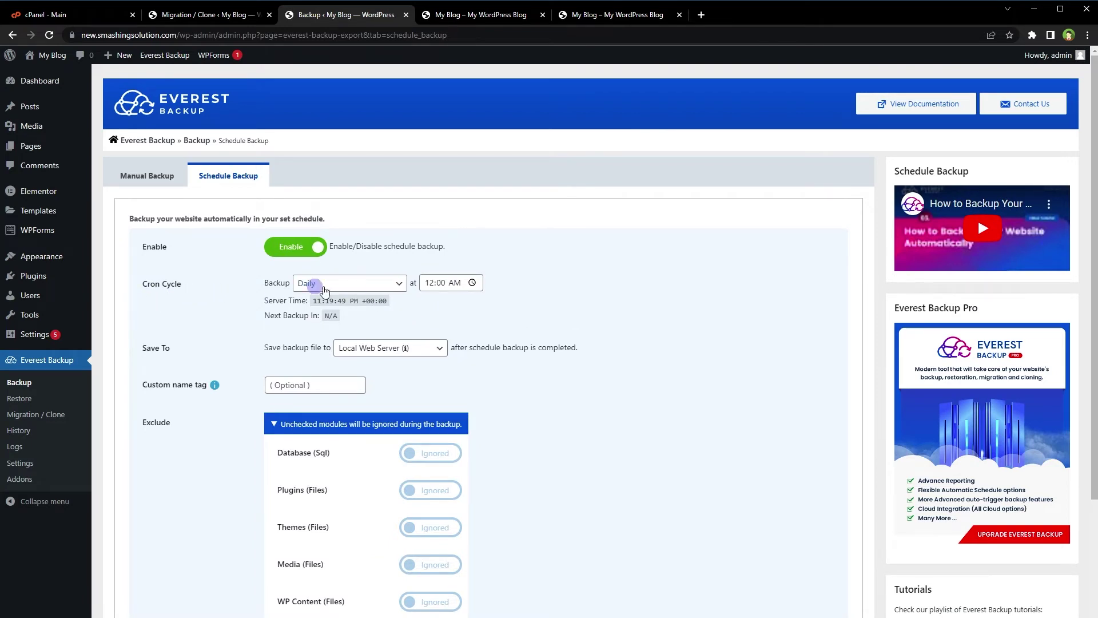
pyautogui.click(376, 284)
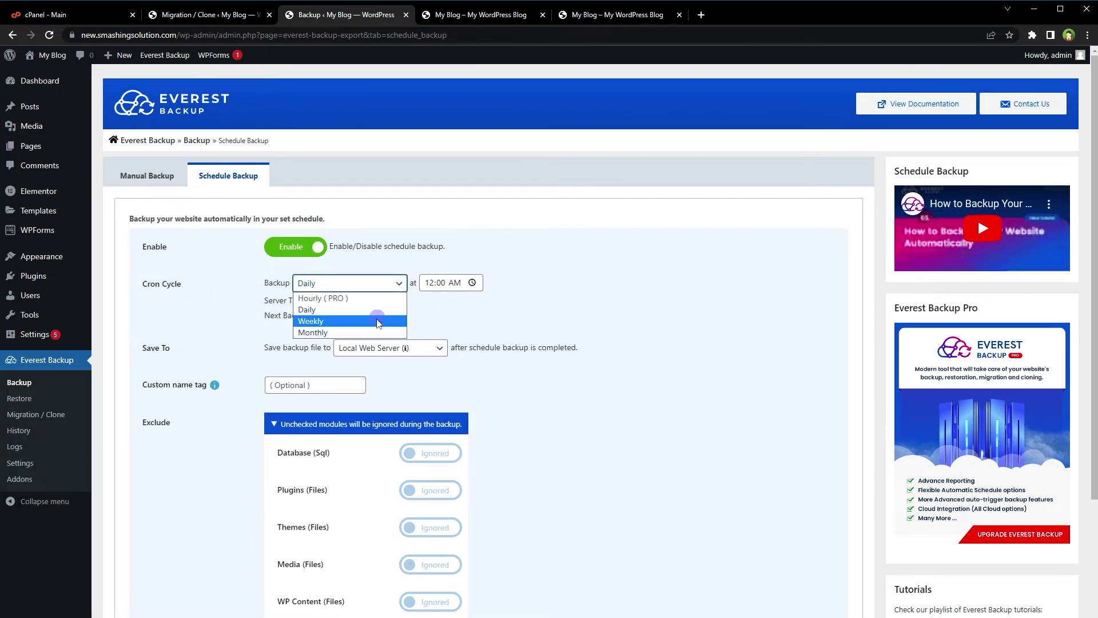
pyautogui.click(423, 314)
pyautogui.click(586, 305)
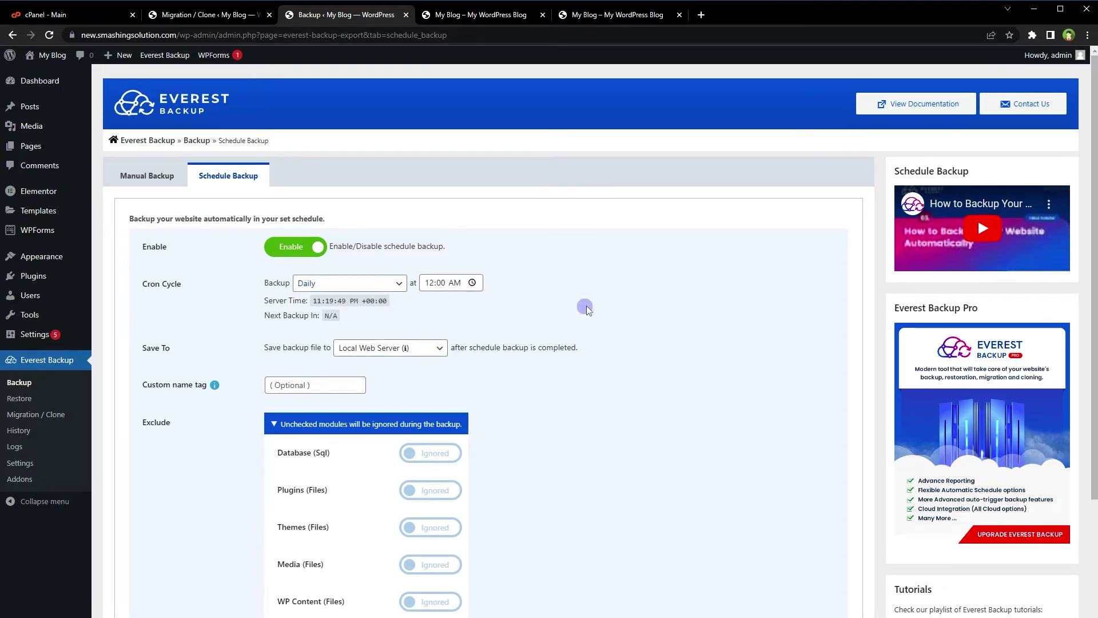
pyautogui.scroll(-3, 586, 309)
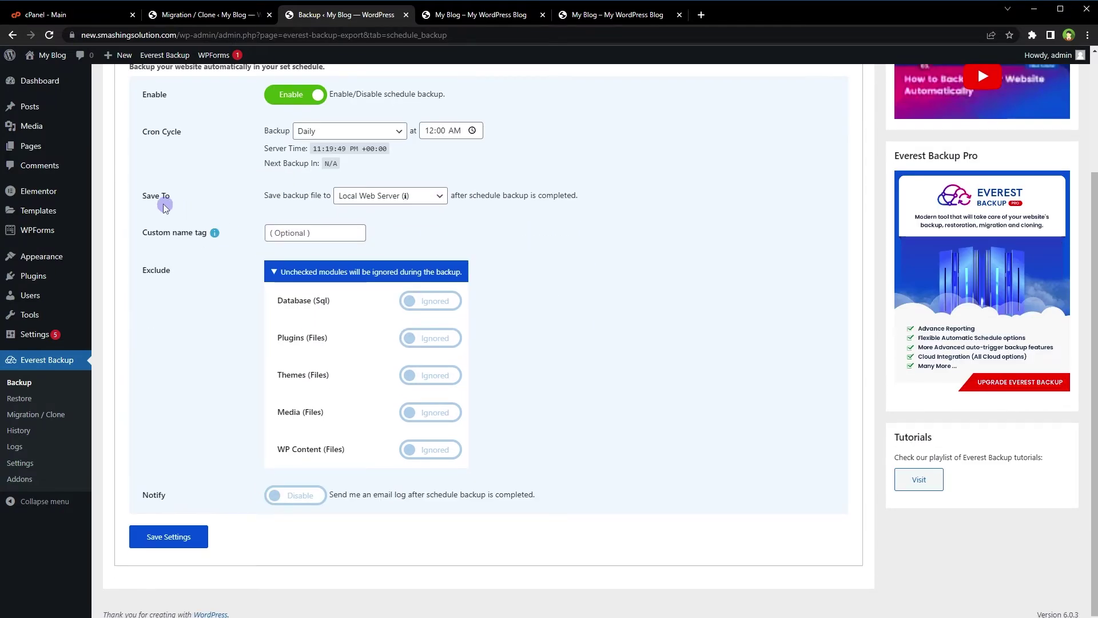
# Keep Local Web Server as the backup destination and save the schedule settings.
pyautogui.click(404, 196)
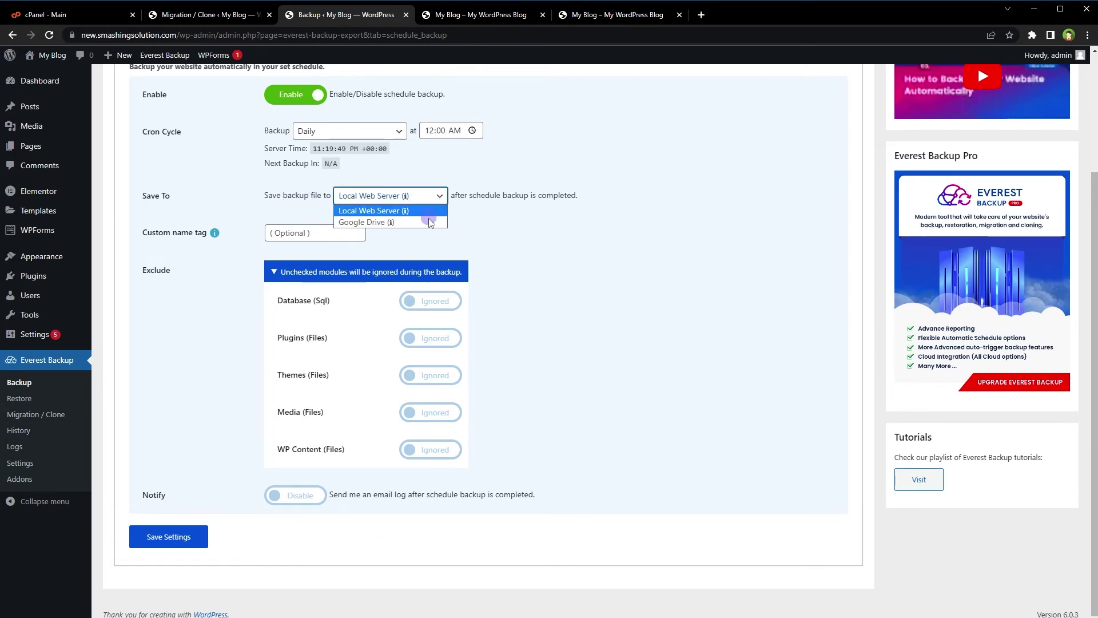
pyautogui.click(507, 229)
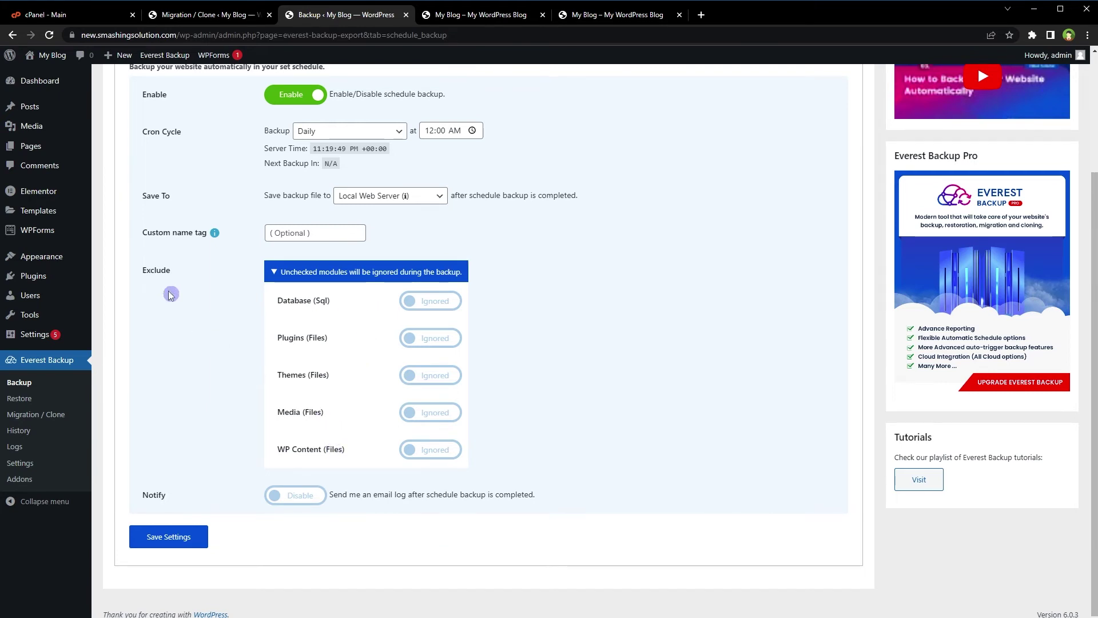
pyautogui.doubleClick(154, 271)
pyautogui.click(544, 355)
pyautogui.click(181, 537)
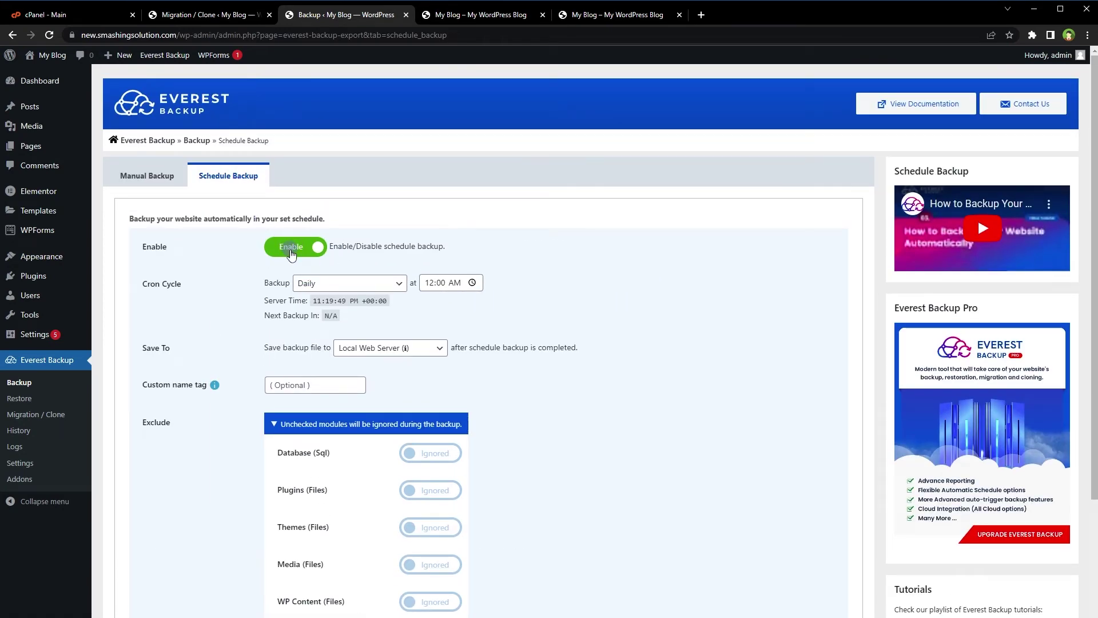
# Switch scheduled backups to Disable and list the backup files available to restore.
pyautogui.click(292, 252)
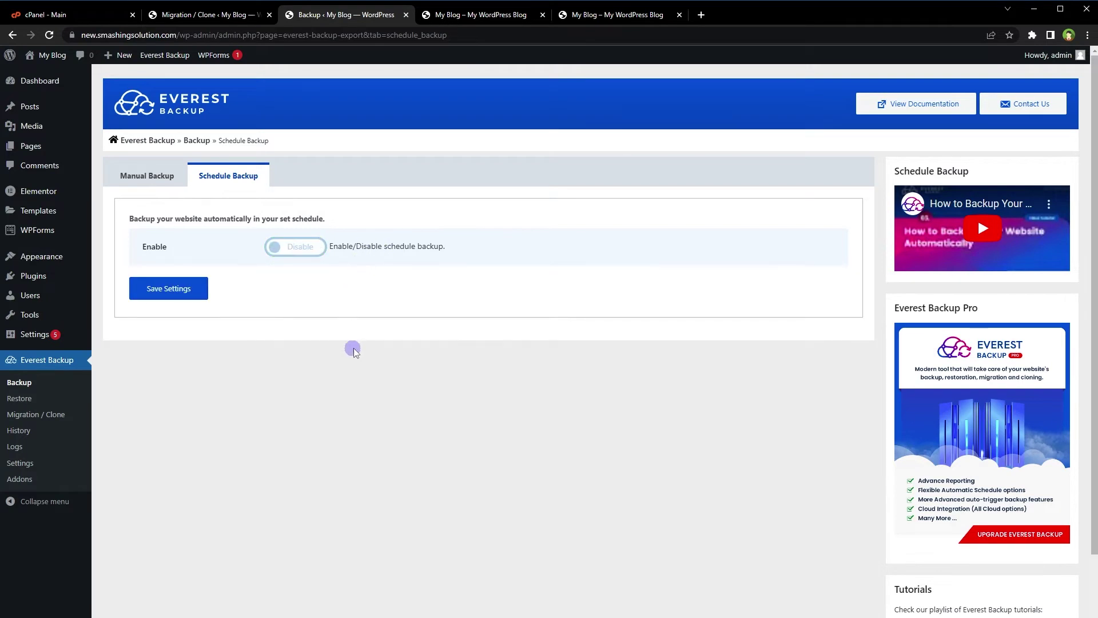
pyautogui.click(36, 400)
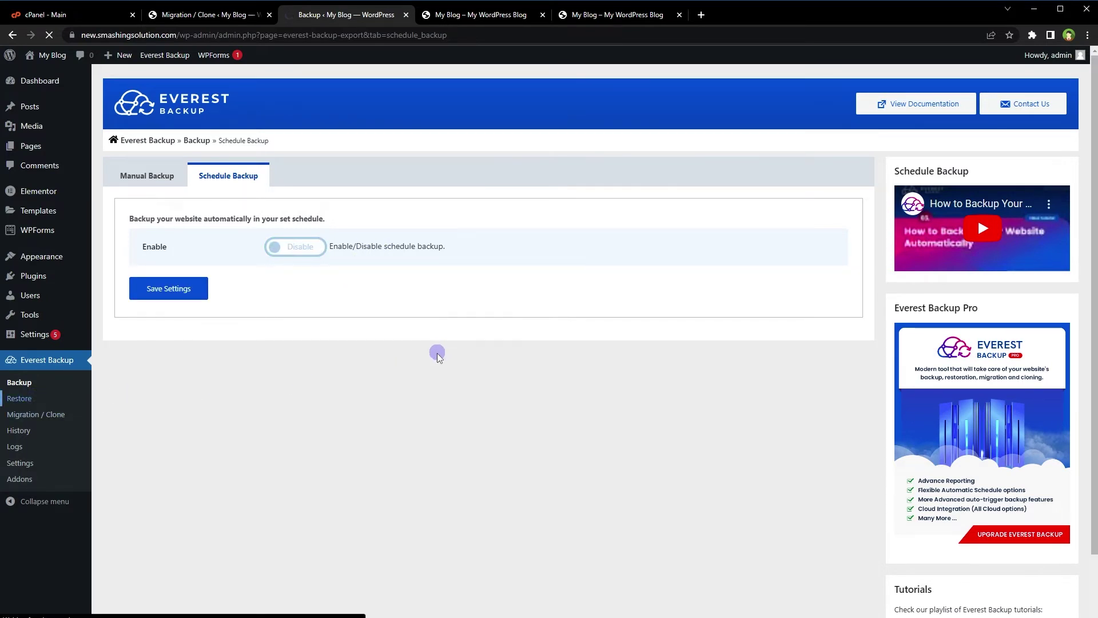
pyautogui.click(213, 172)
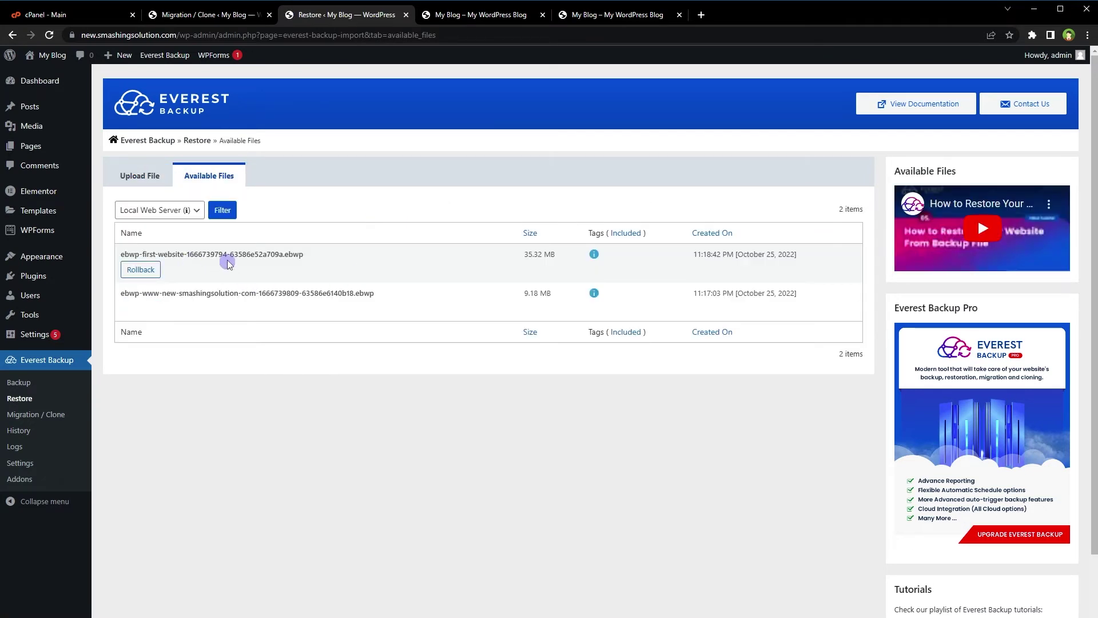
# Look over the two restorable backups and the Upload File tab, then open Migration / Clone.
pyautogui.moveTo(244, 292)
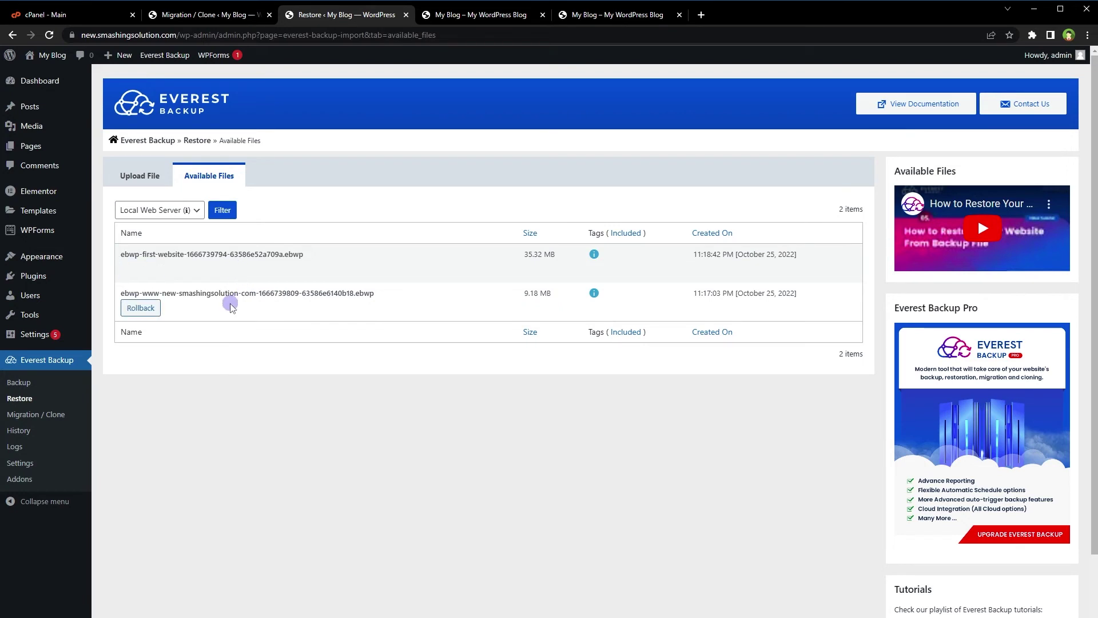
pyautogui.moveTo(149, 274)
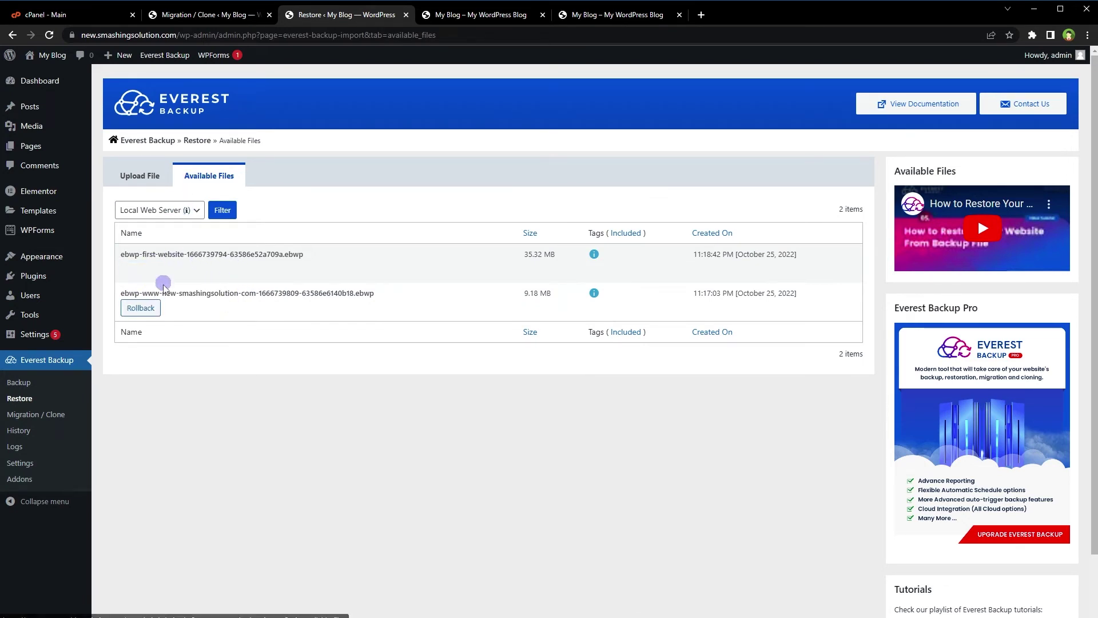
pyautogui.click(150, 176)
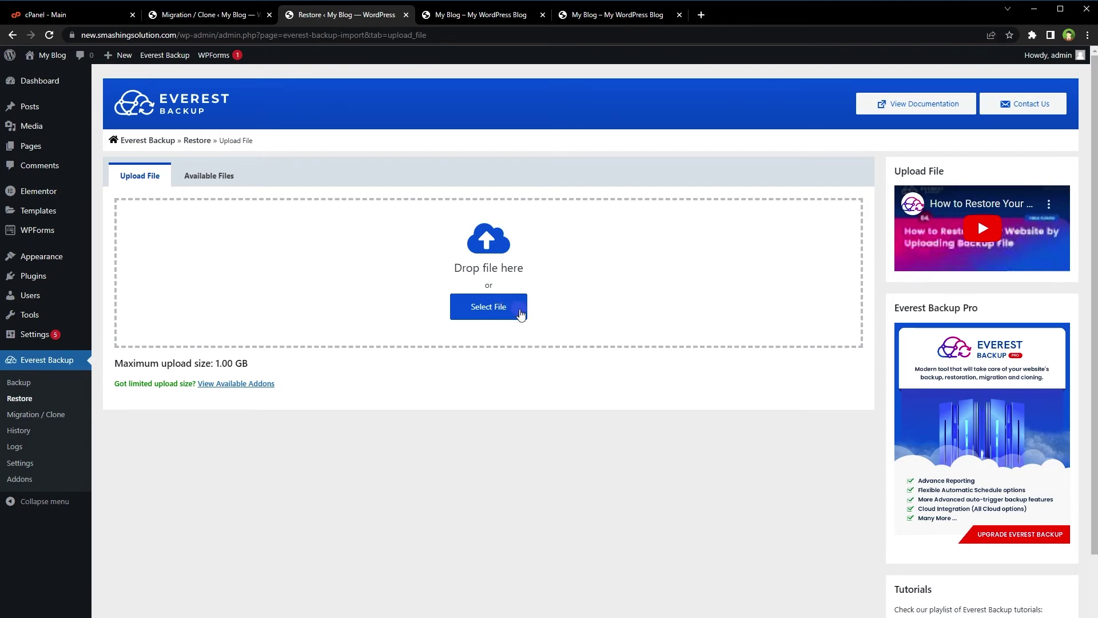
pyautogui.click(55, 414)
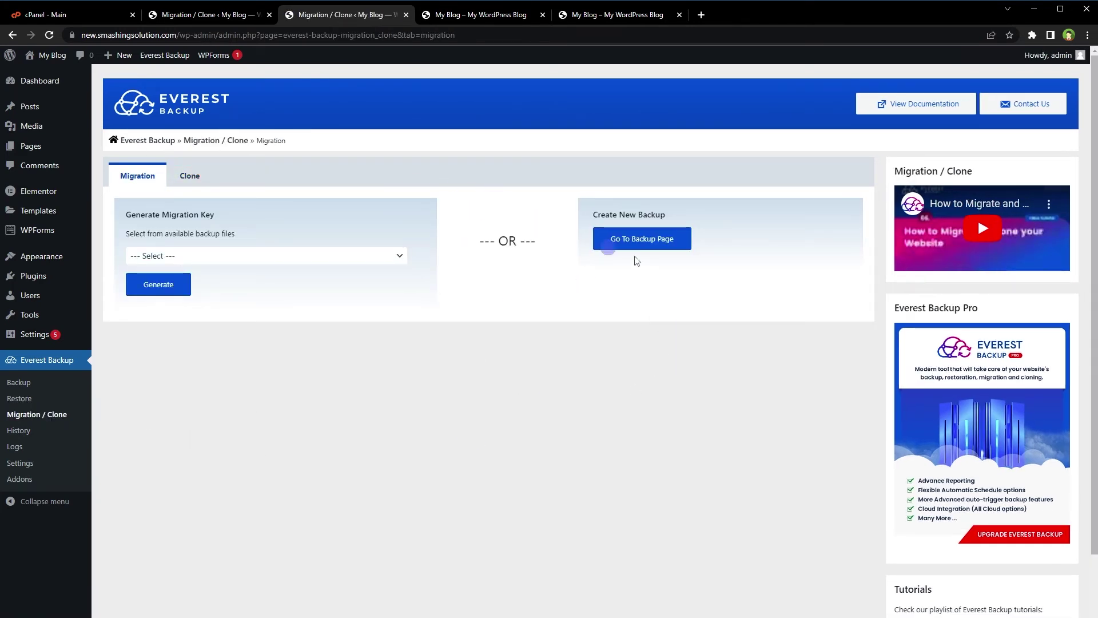
# Review History, download the ebwp-first-website backup, check the empty Logs, and return to Backup.
pyautogui.click(26, 430)
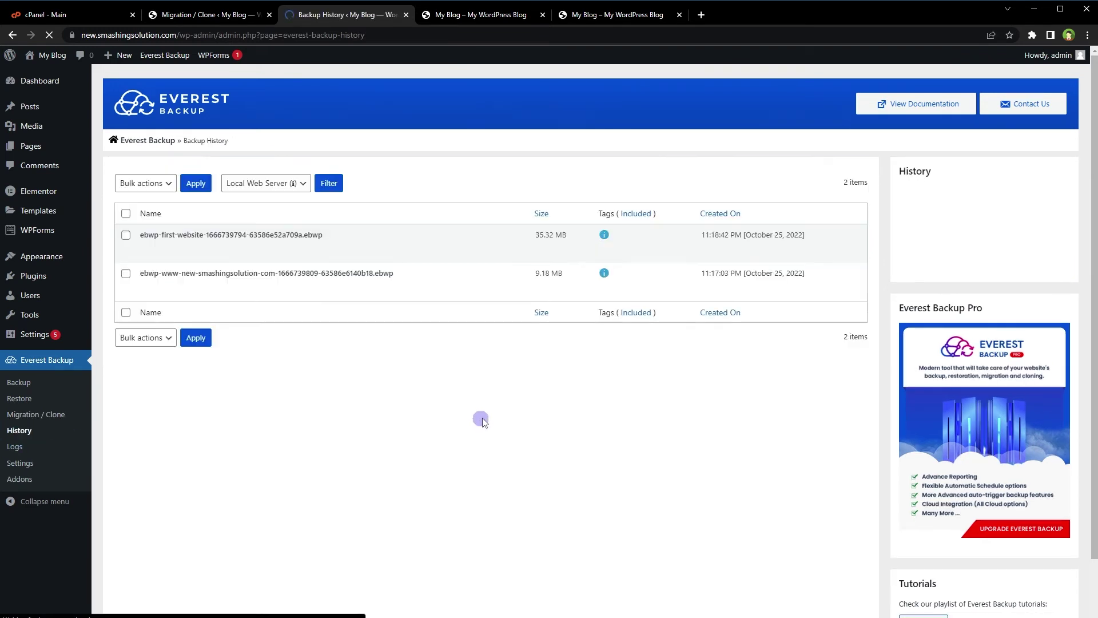
pyautogui.moveTo(154, 235)
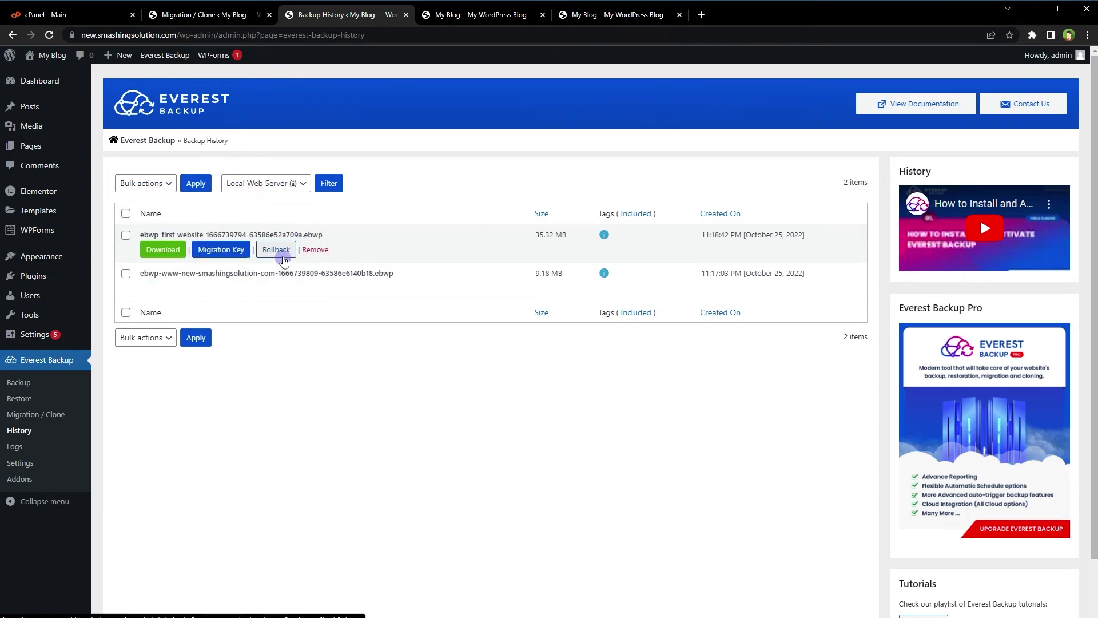
pyautogui.moveTo(287, 307)
pyautogui.moveTo(277, 246)
pyautogui.click(164, 251)
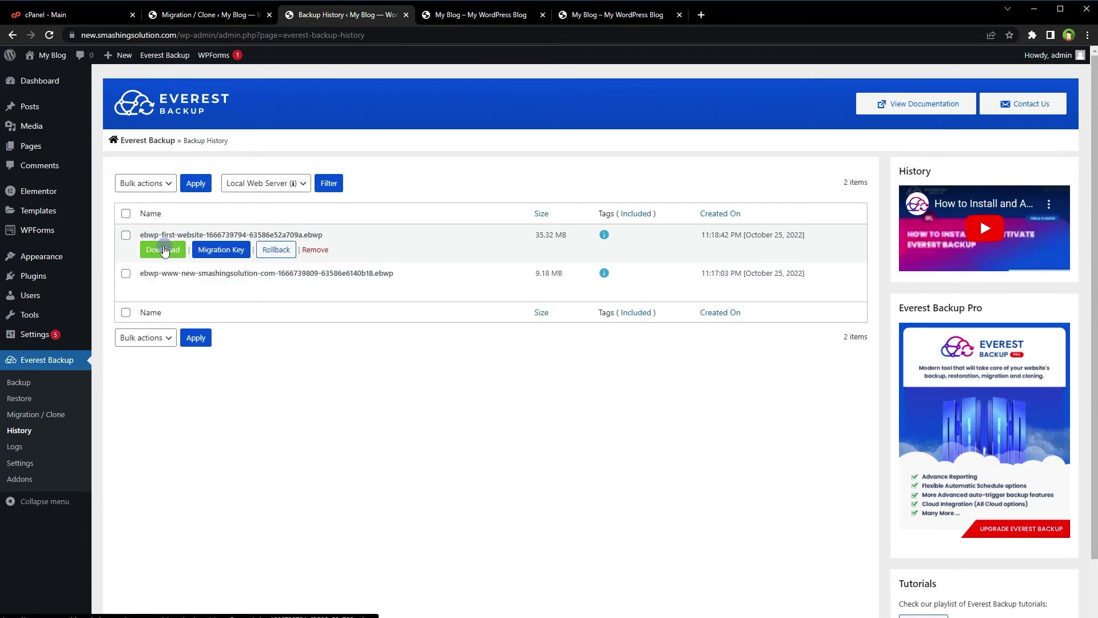
pyautogui.click(16, 447)
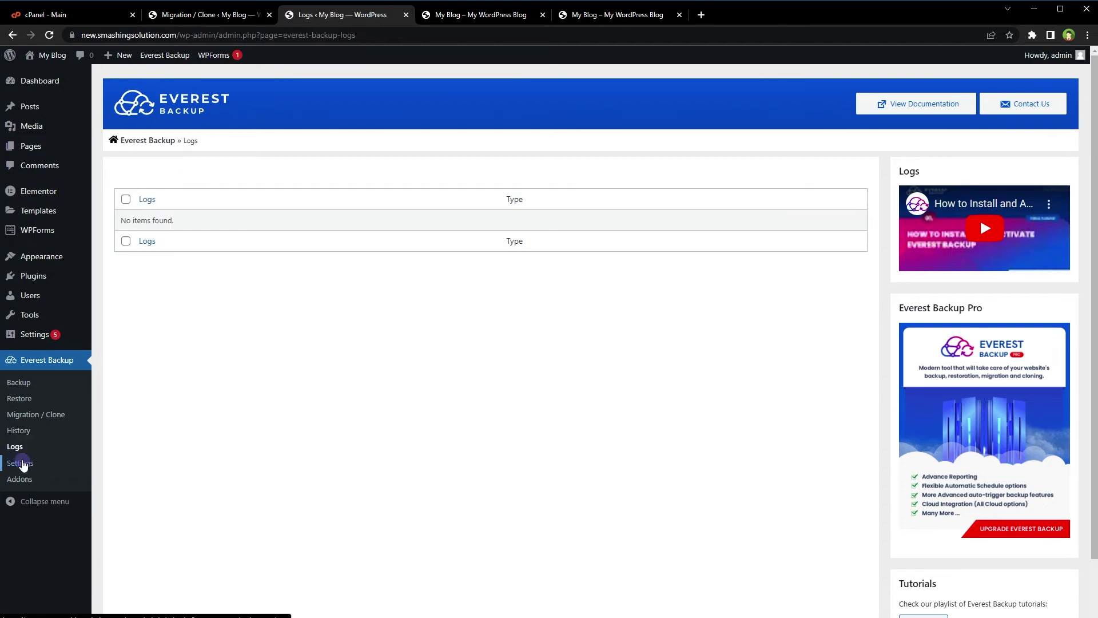
pyautogui.click(18, 382)
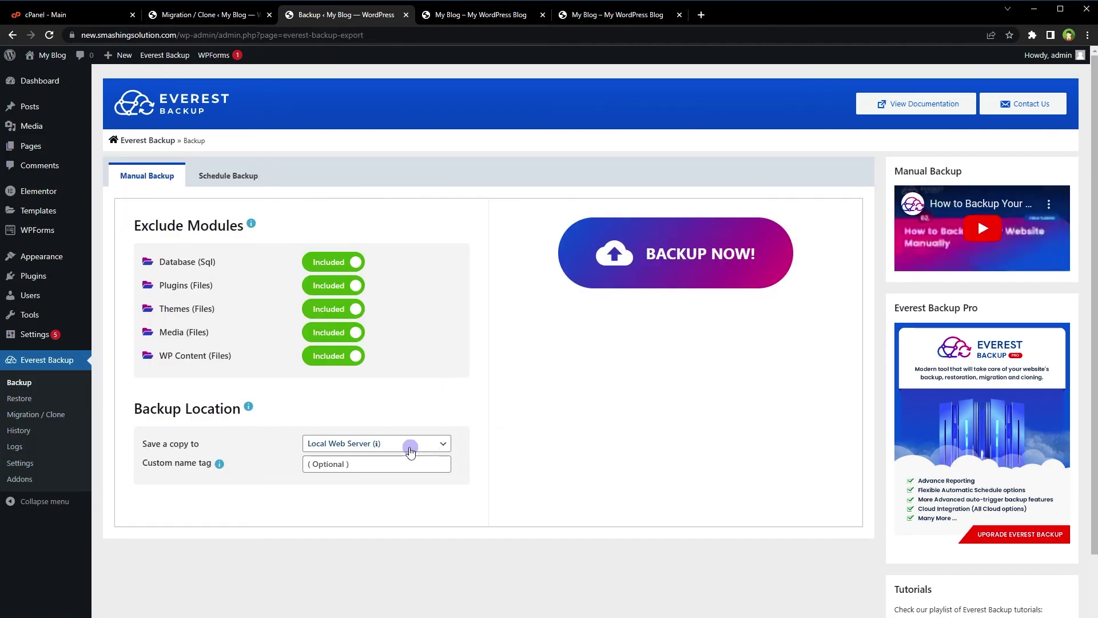
# Run a full manual backup saved to Local Web Server and dismiss the Backup Completed message.
pyautogui.click(410, 449)
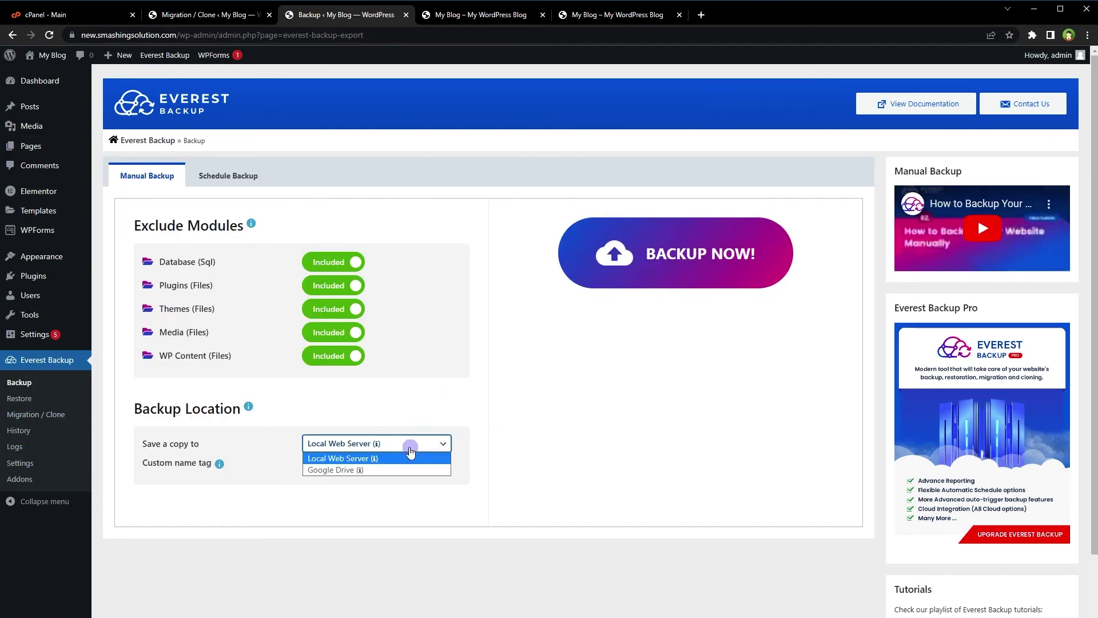
pyautogui.click(410, 450)
pyautogui.click(662, 256)
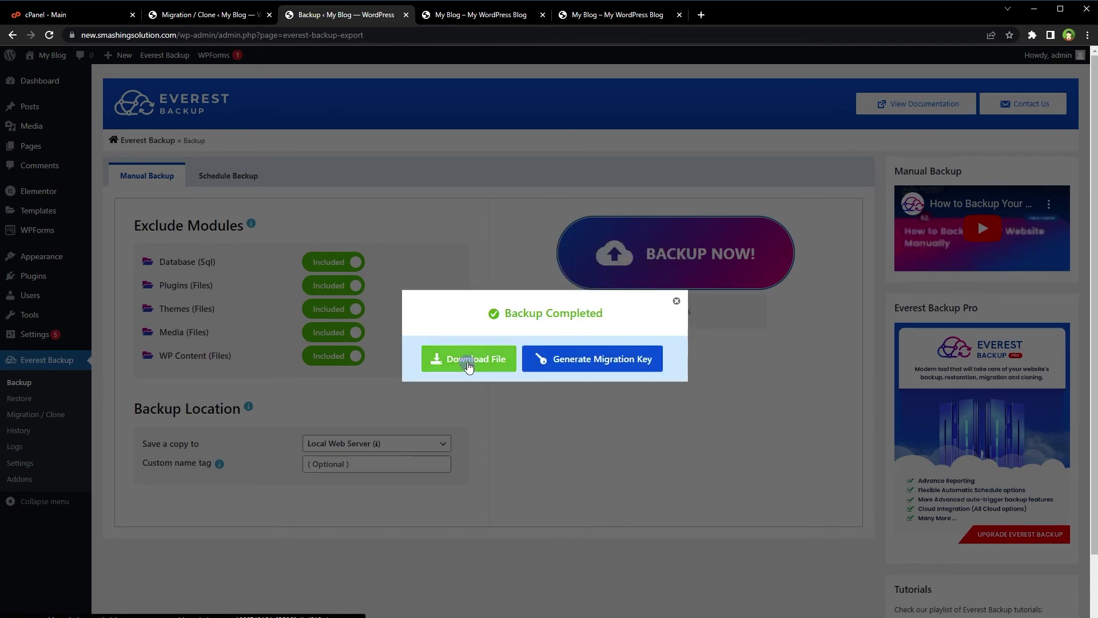
pyautogui.click(676, 301)
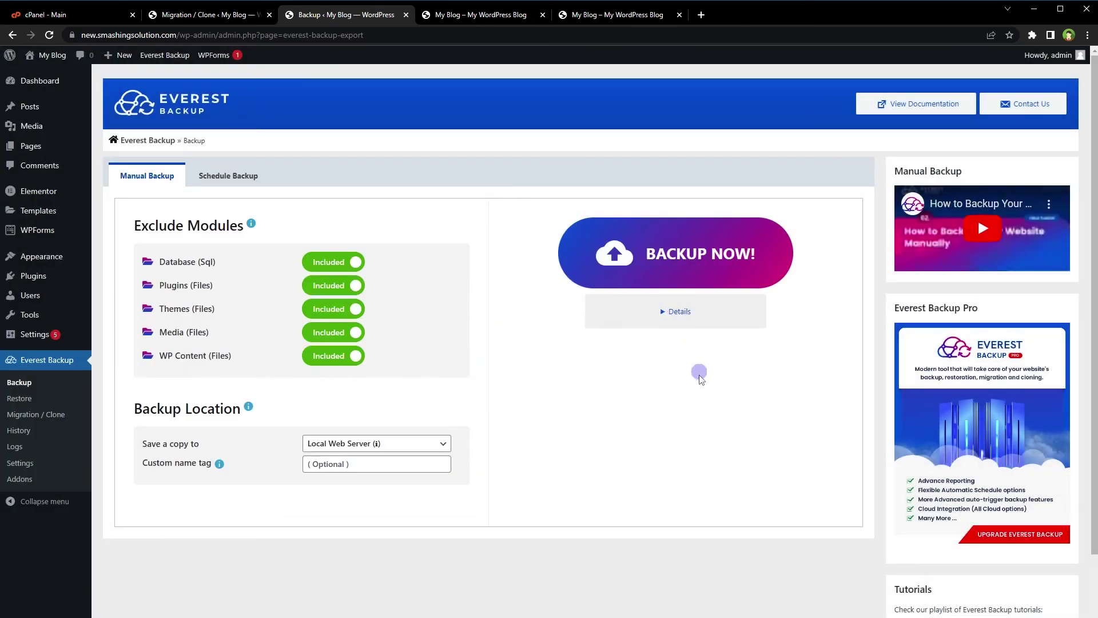
pyautogui.click(25, 403)
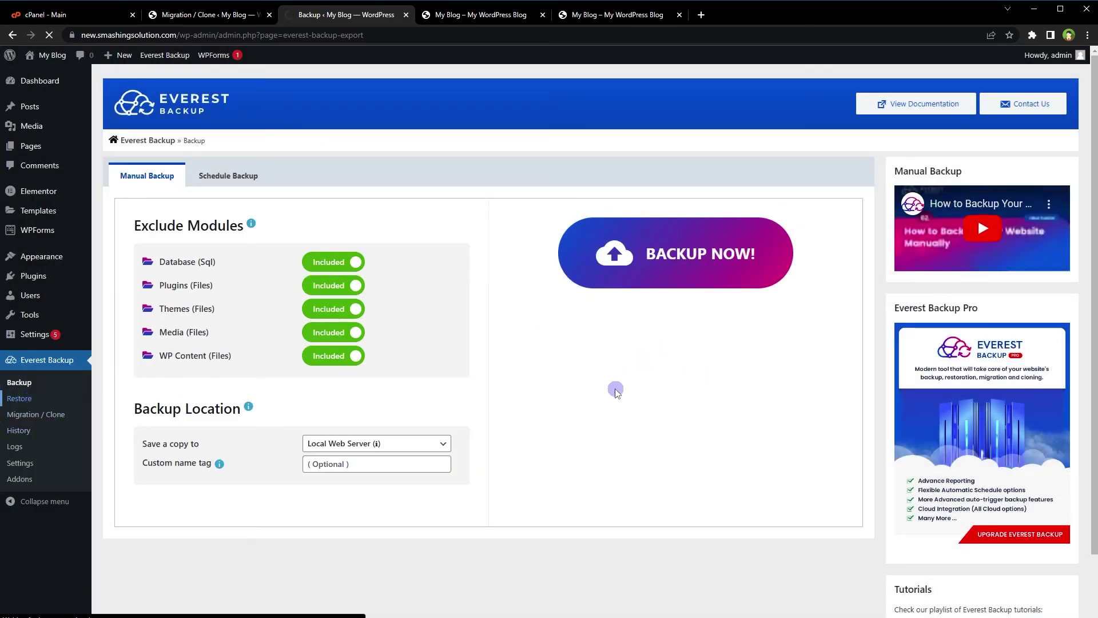
# Check the newest 35.32 MB backup in Available Files, then download it from History.
pyautogui.click(208, 176)
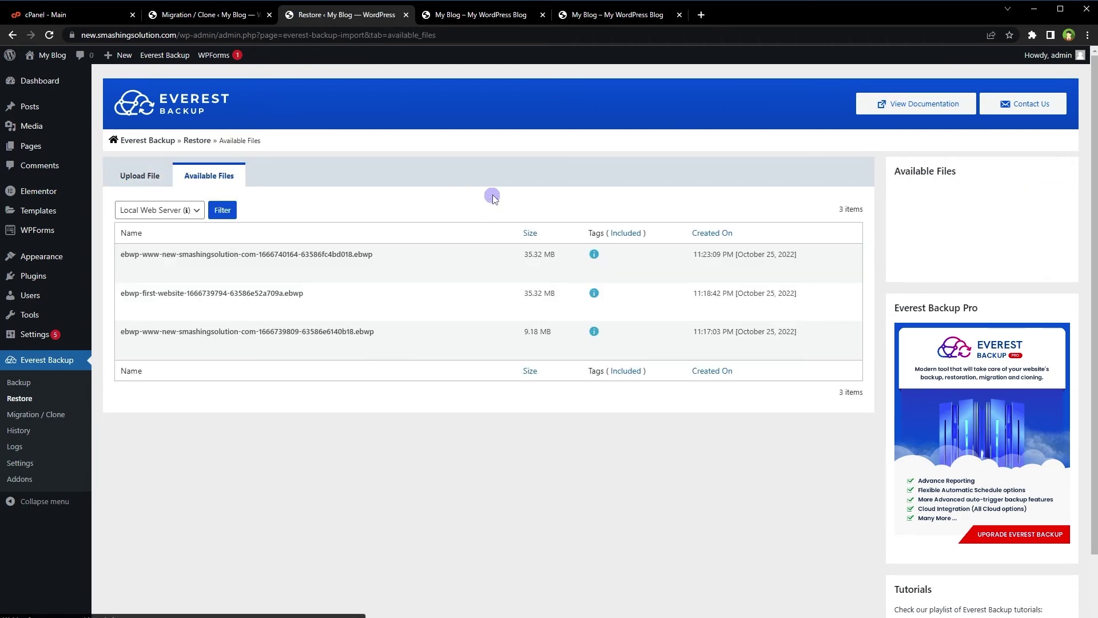
pyautogui.moveTo(489, 273)
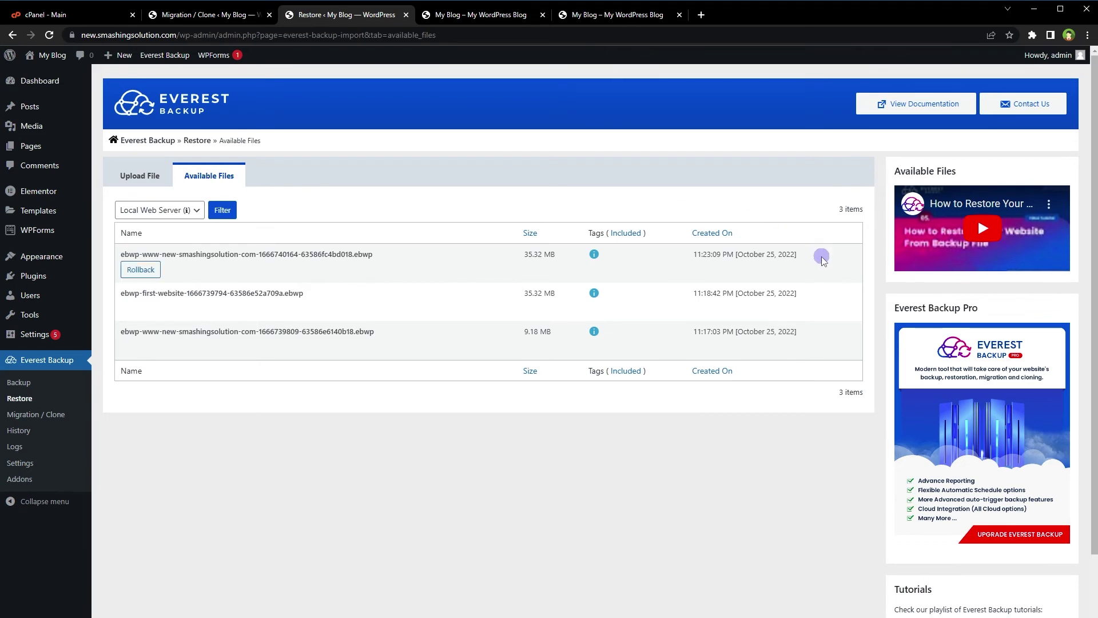
pyautogui.moveTo(821, 250); pyautogui.dragTo(259, 249)
pyautogui.click(259, 248)
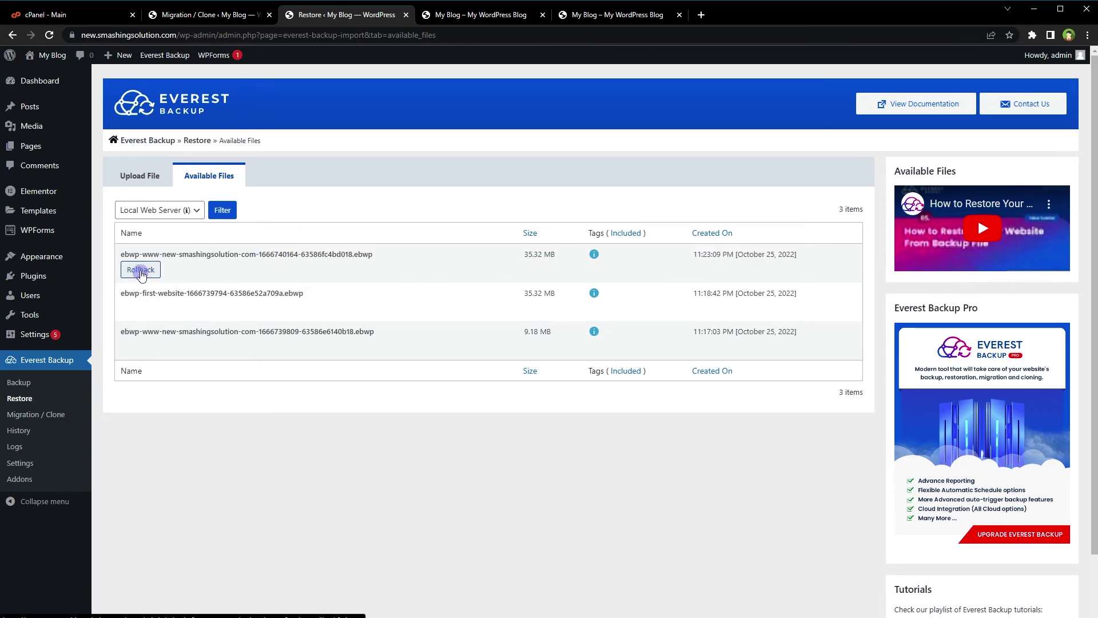
pyautogui.click(141, 271)
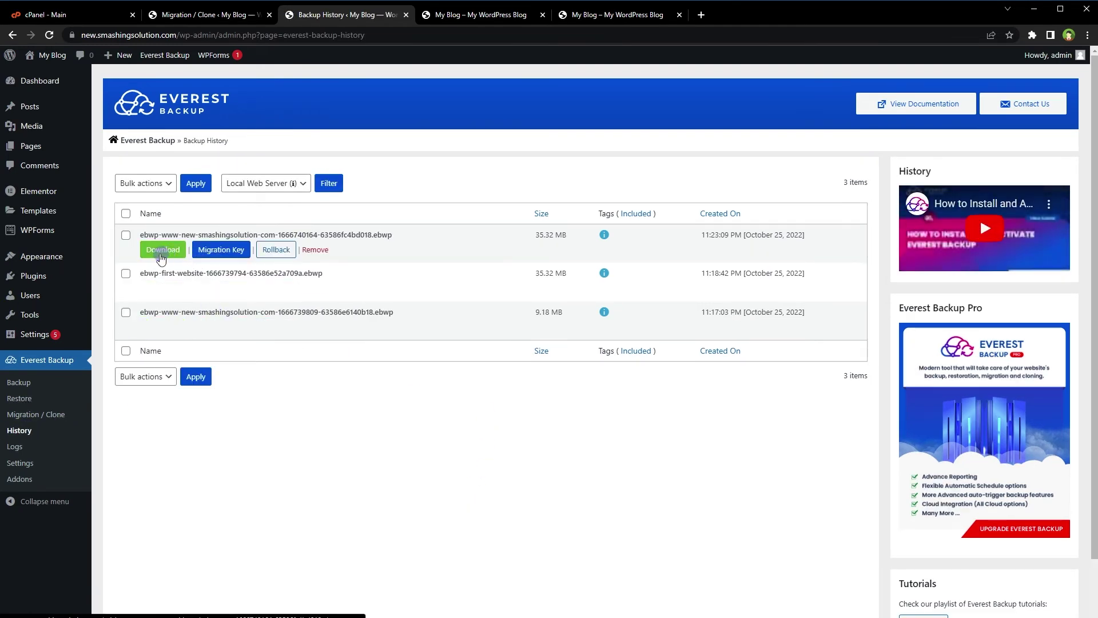
pyautogui.click(160, 252)
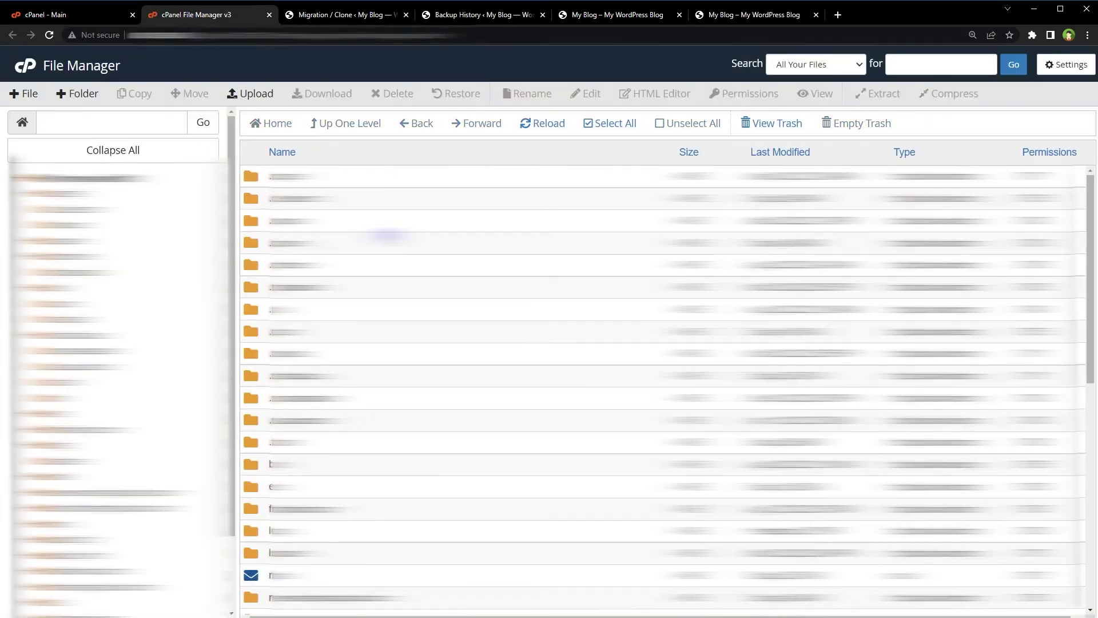
# Browse to new.smashingsolution.com/wp-content/ebwp-backups and inspect its three .ebwp backup files.
pyautogui.doubleClick(433, 483)
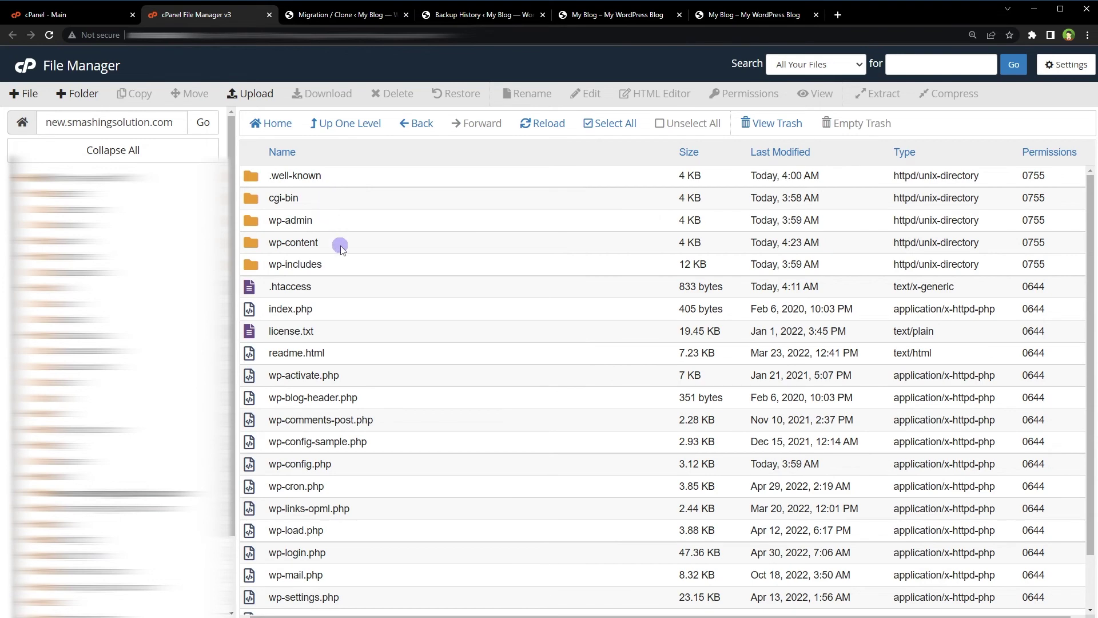
pyautogui.doubleClick(340, 245)
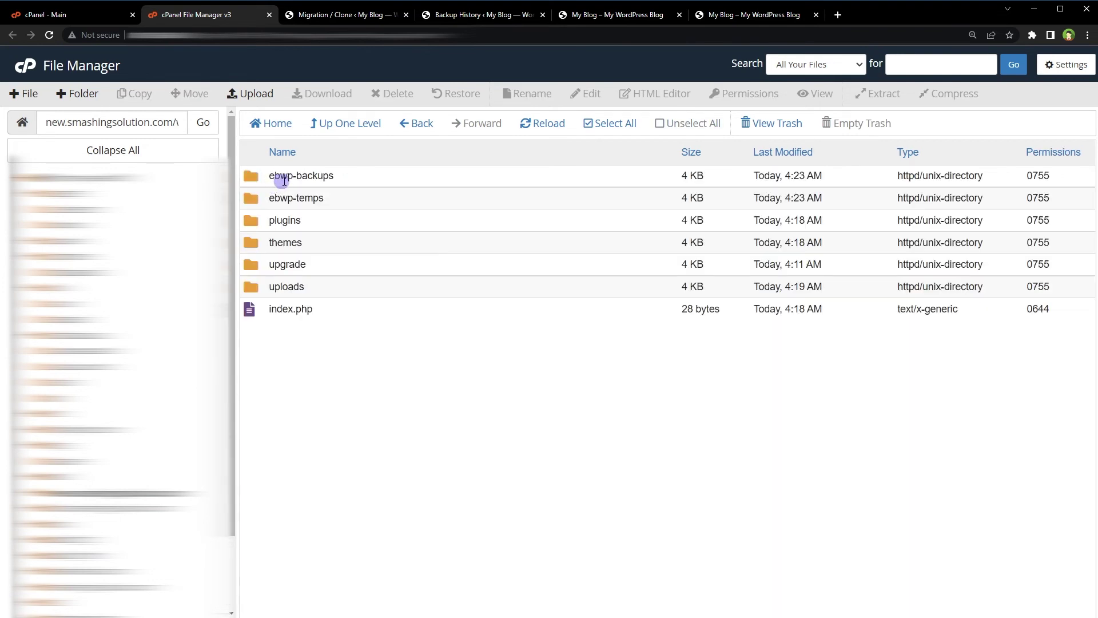
pyautogui.doubleClick(351, 180)
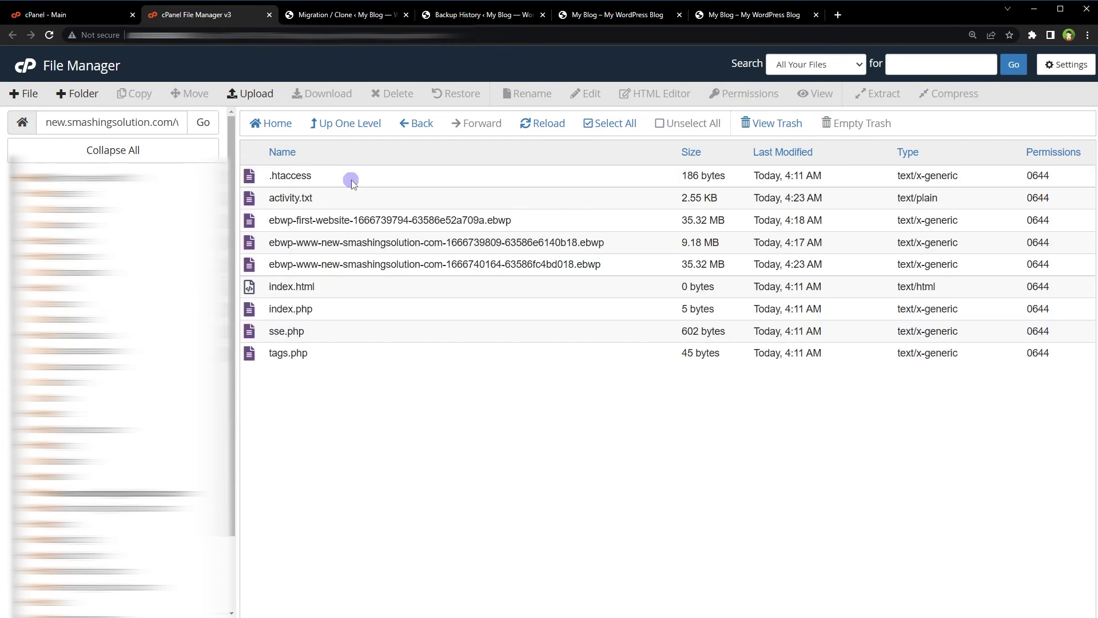
pyautogui.click(615, 226)
pyautogui.click(633, 238)
pyautogui.click(632, 259)
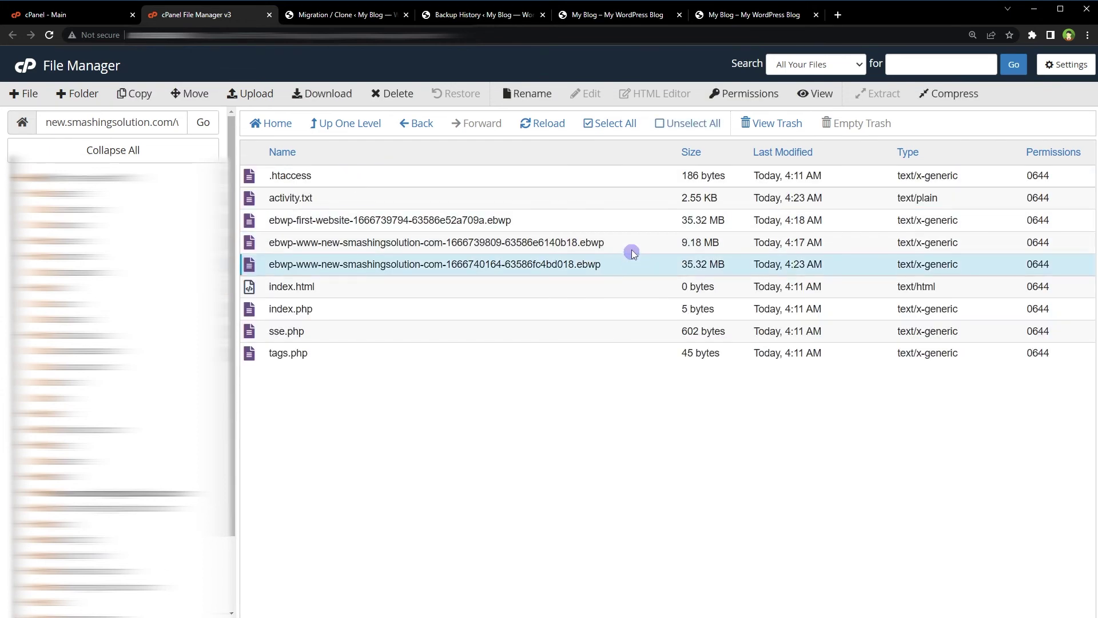
pyautogui.click(630, 249)
pyautogui.click(630, 227)
pyautogui.click(642, 247)
pyautogui.click(640, 256)
# Switch to the My Blog browser tab showing the cloned nature-themed homepage.
pyautogui.click(728, 22)
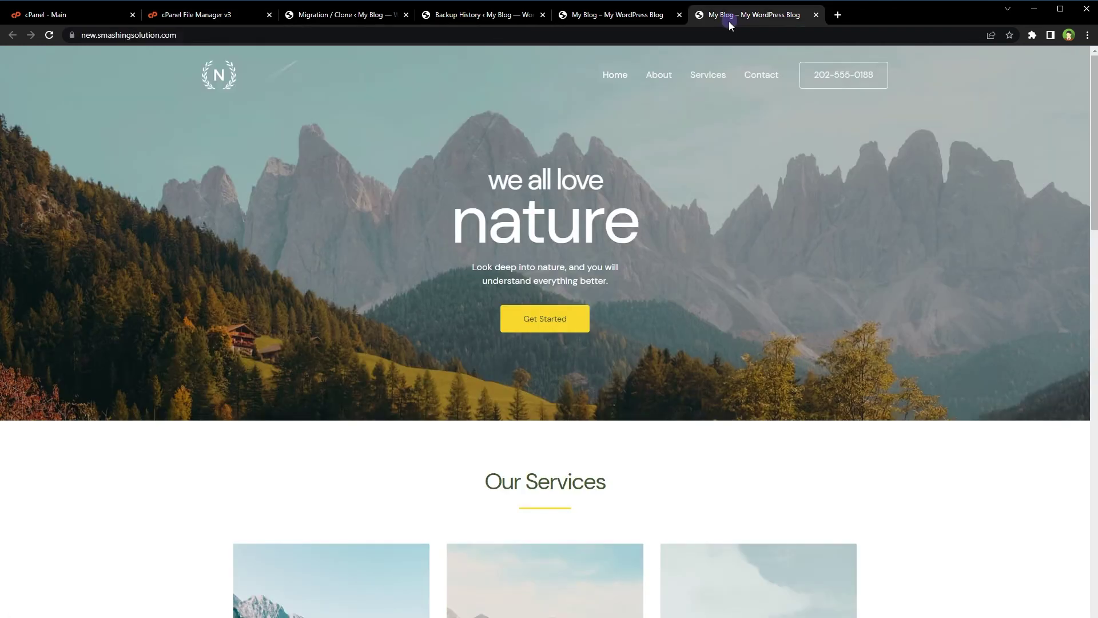